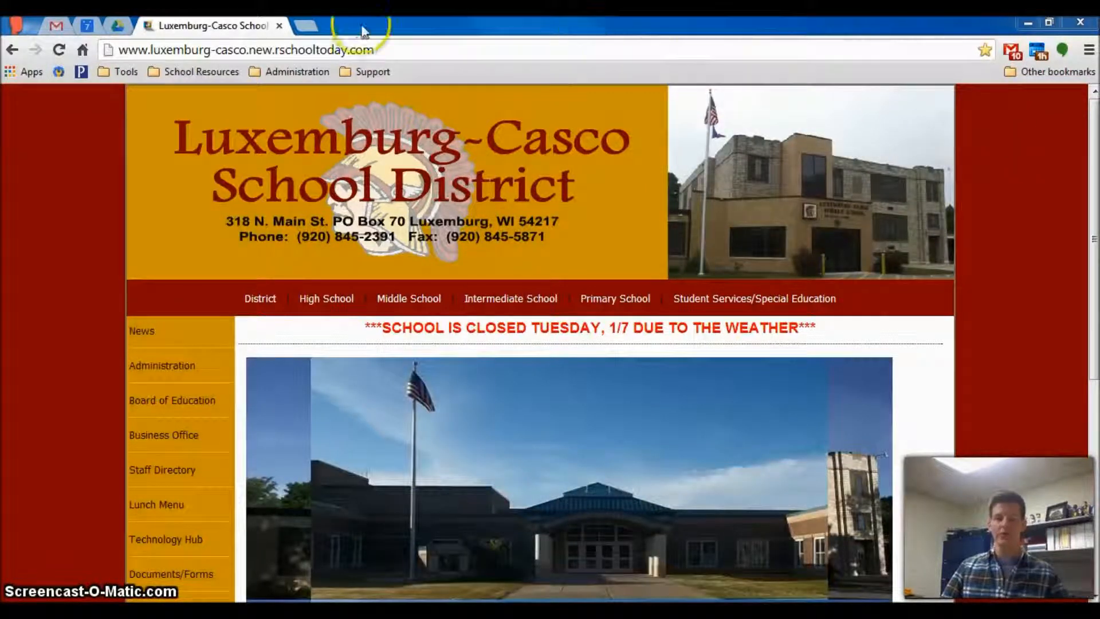
Open google.com/calendar in a new browser tab.
left_click(307, 27)
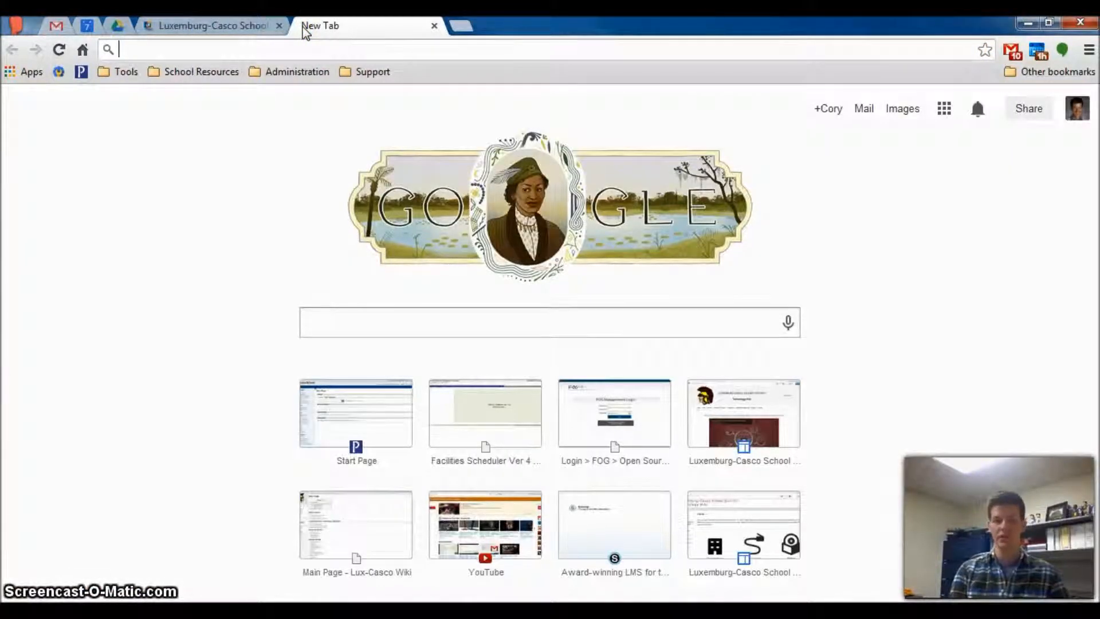
type("google.com/")
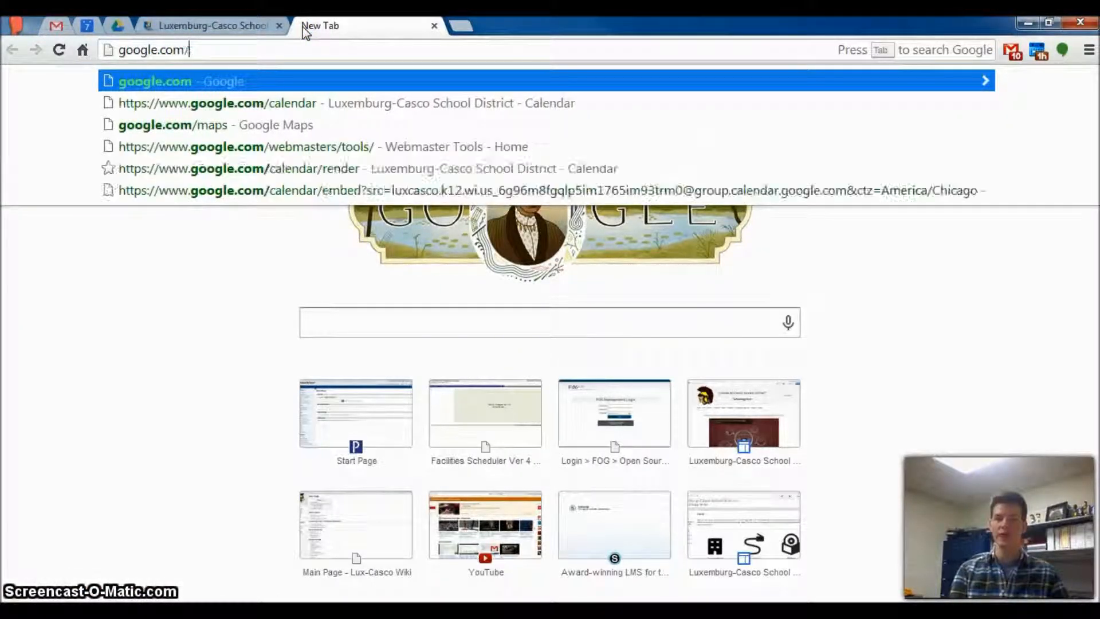
type("calenda")
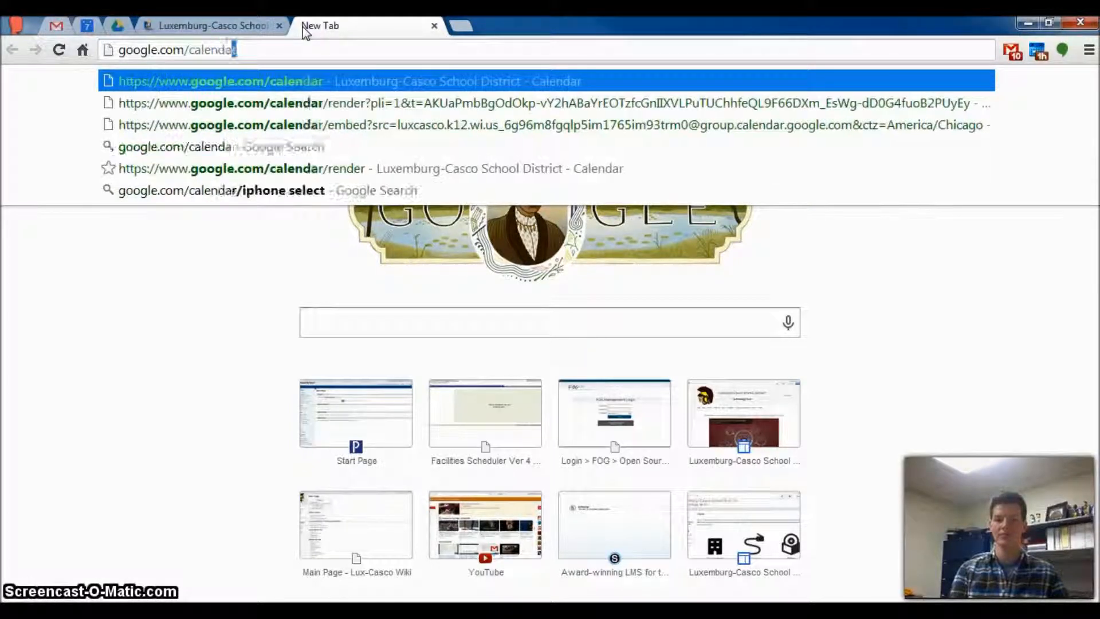
type("r")
key("Return")
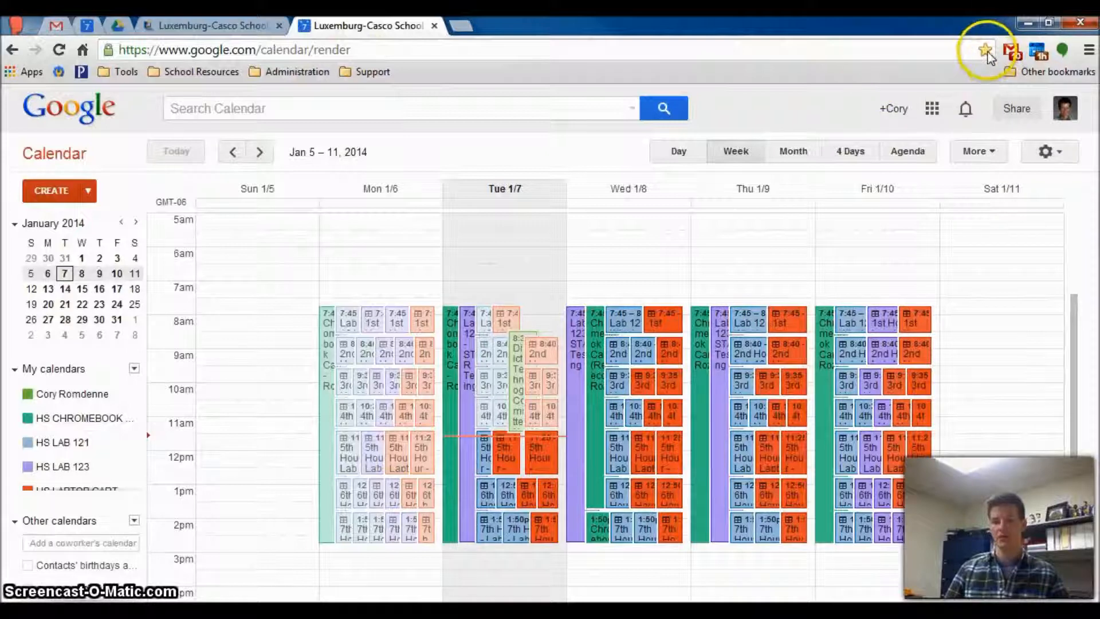
Go to google.com and locate Calendar in the list of Google apps.
left_click(342, 50)
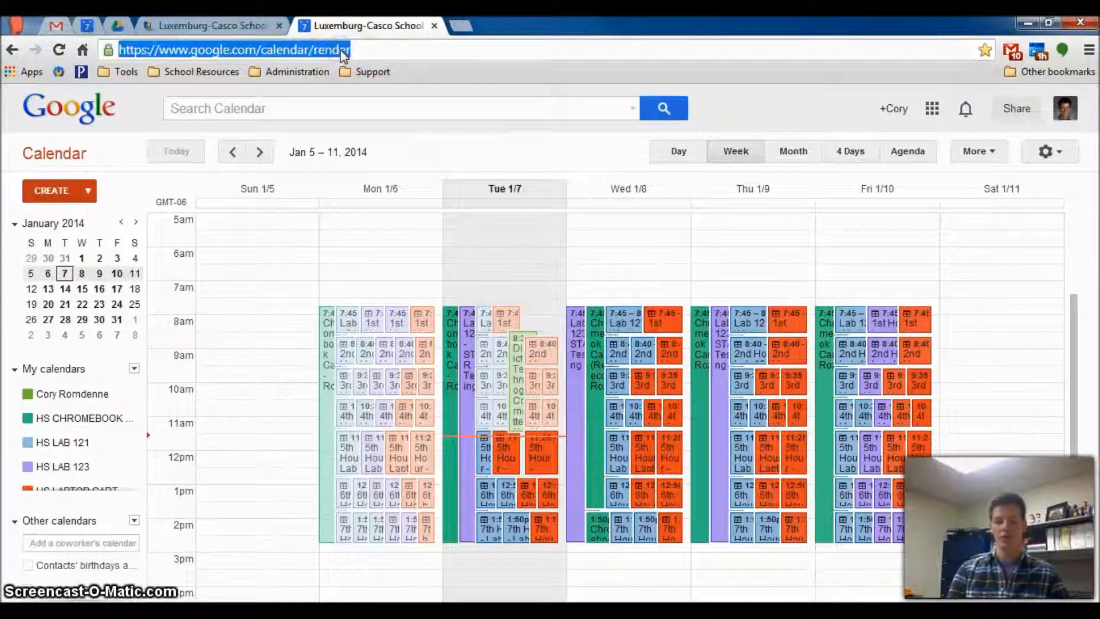
type("google.com")
key("Return")
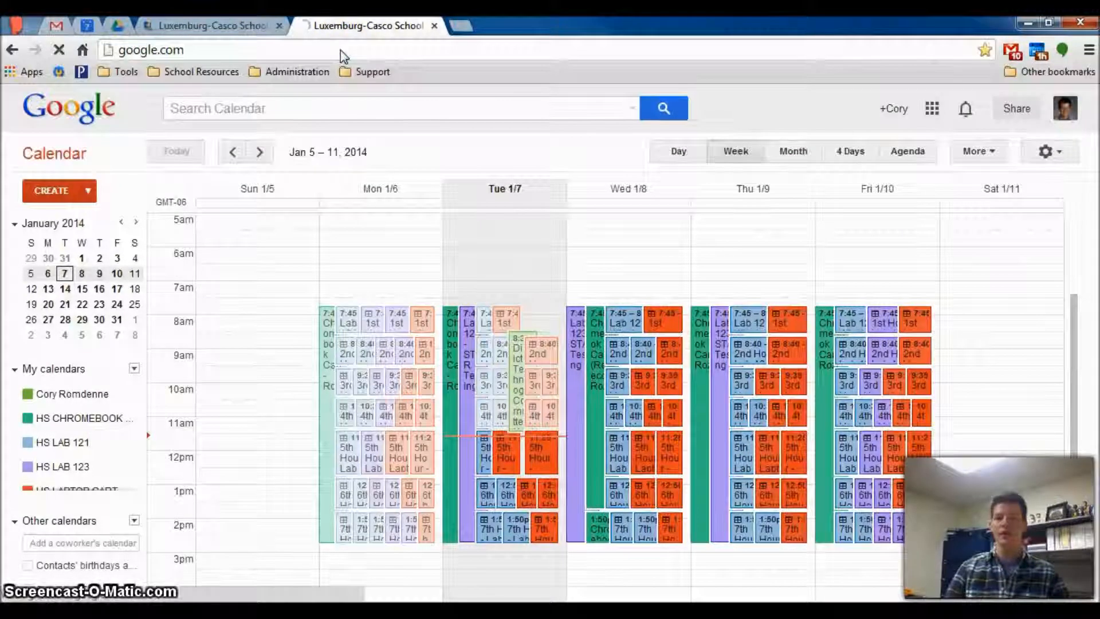
left_click(932, 109)
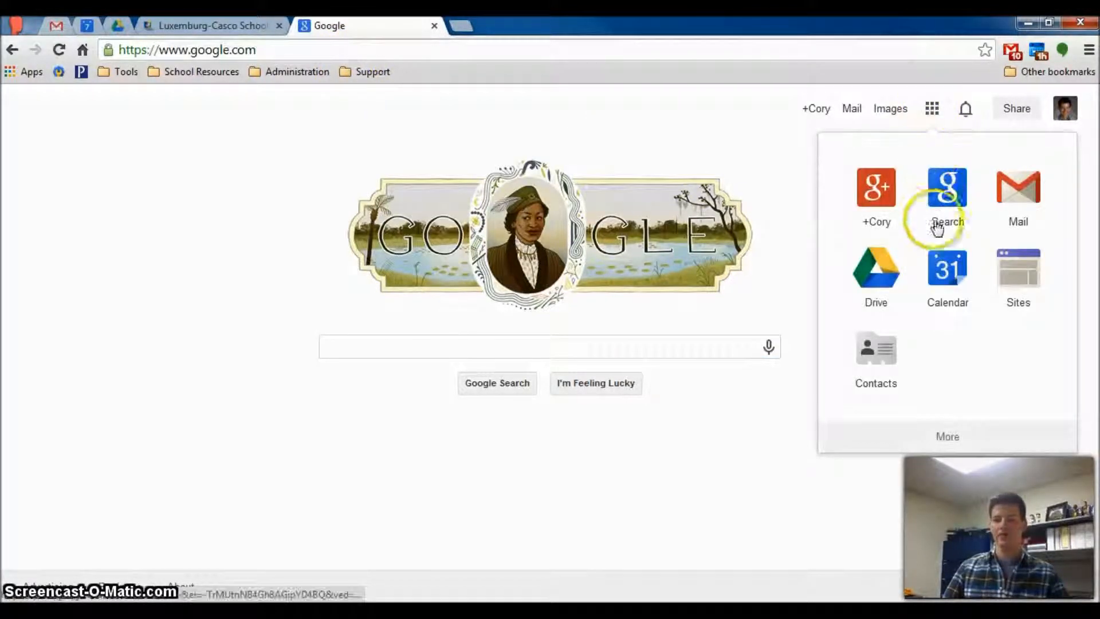
left_click(947, 281)
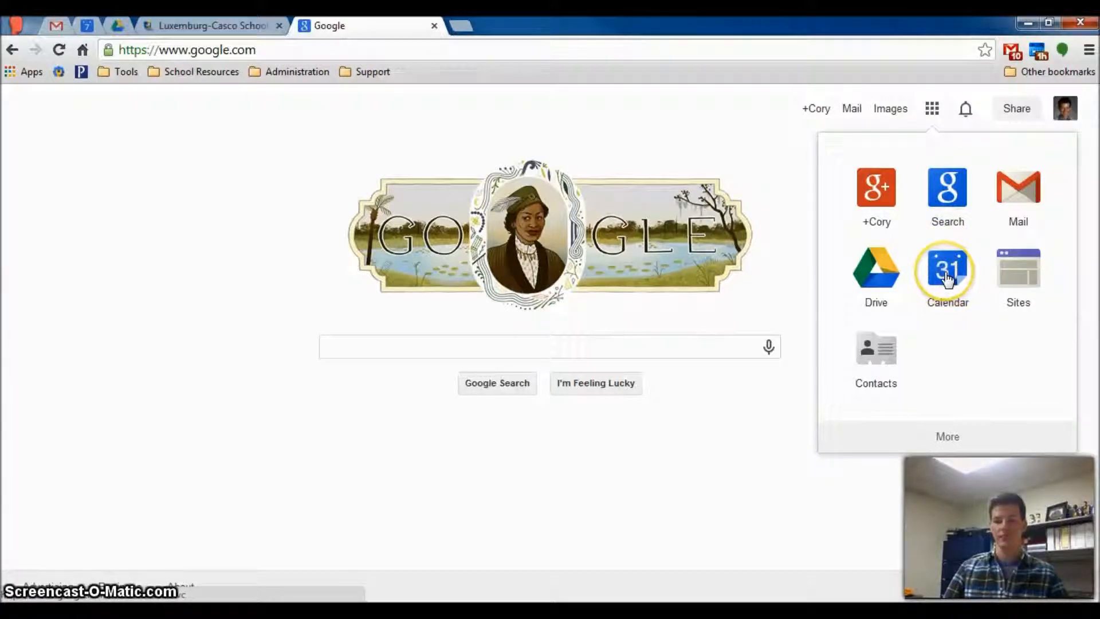
Search Google for "google calendar" and open the Google Calendar result.
left_click(534, 340)
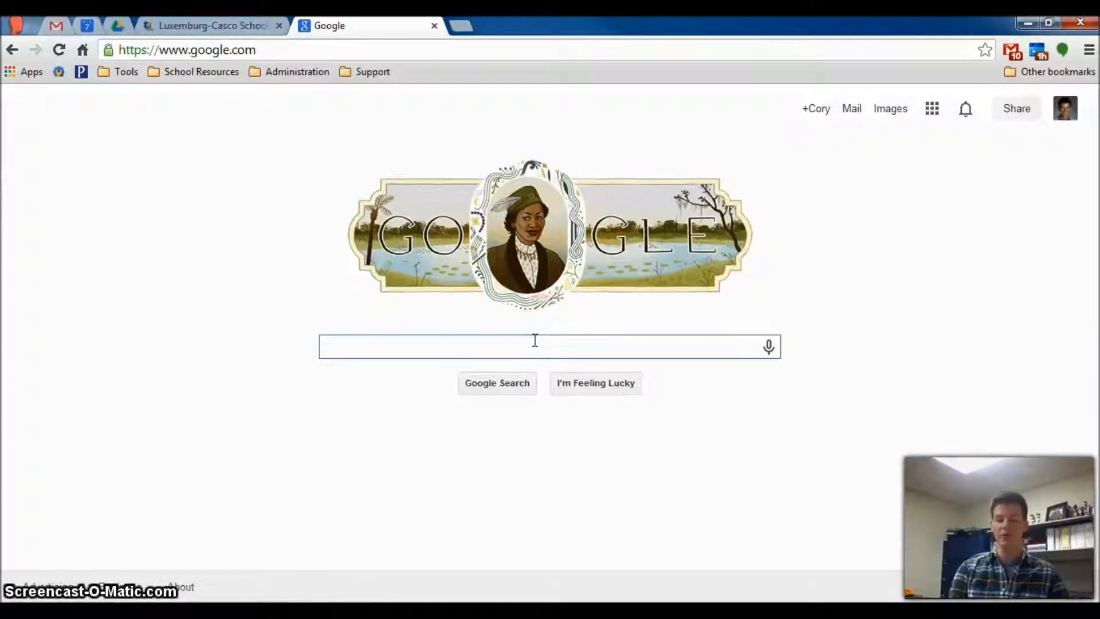
type("google cal")
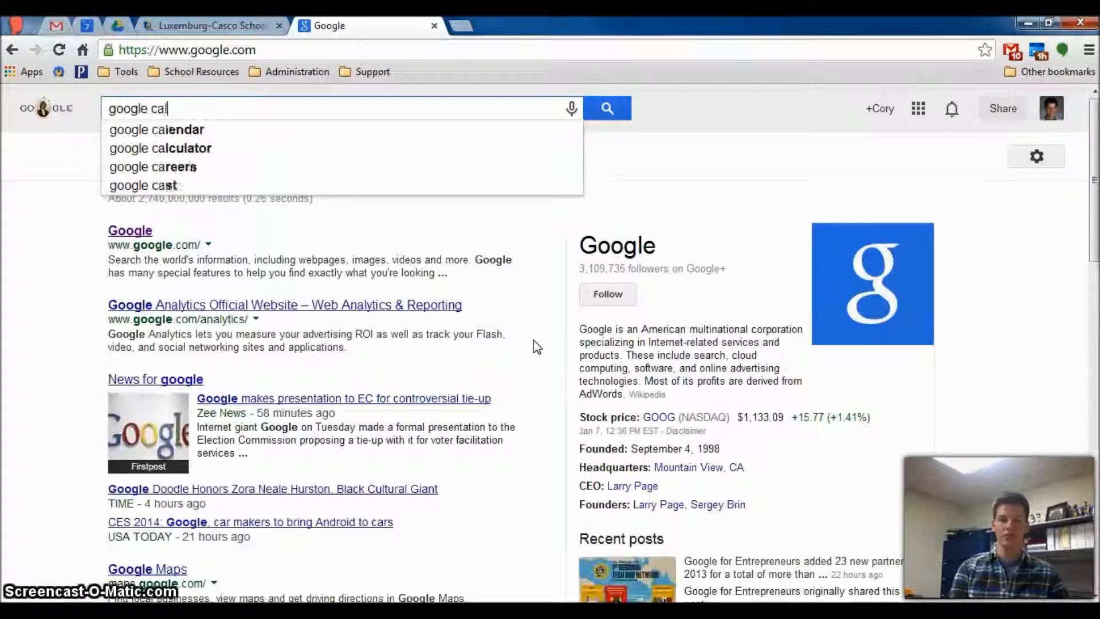
type("endar")
key("Return")
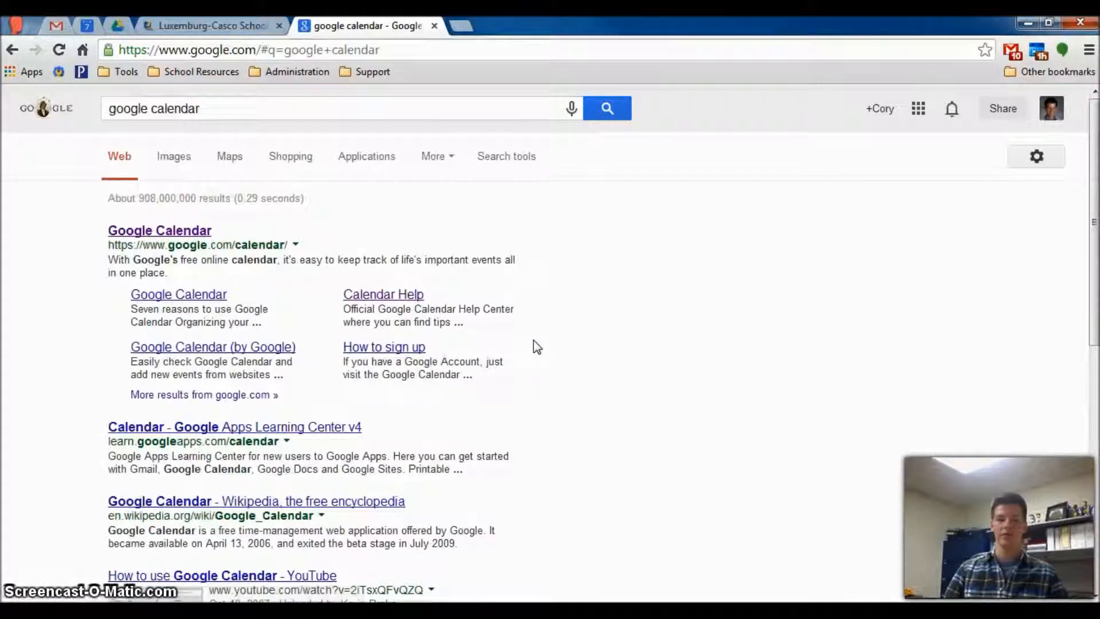
left_click(172, 231)
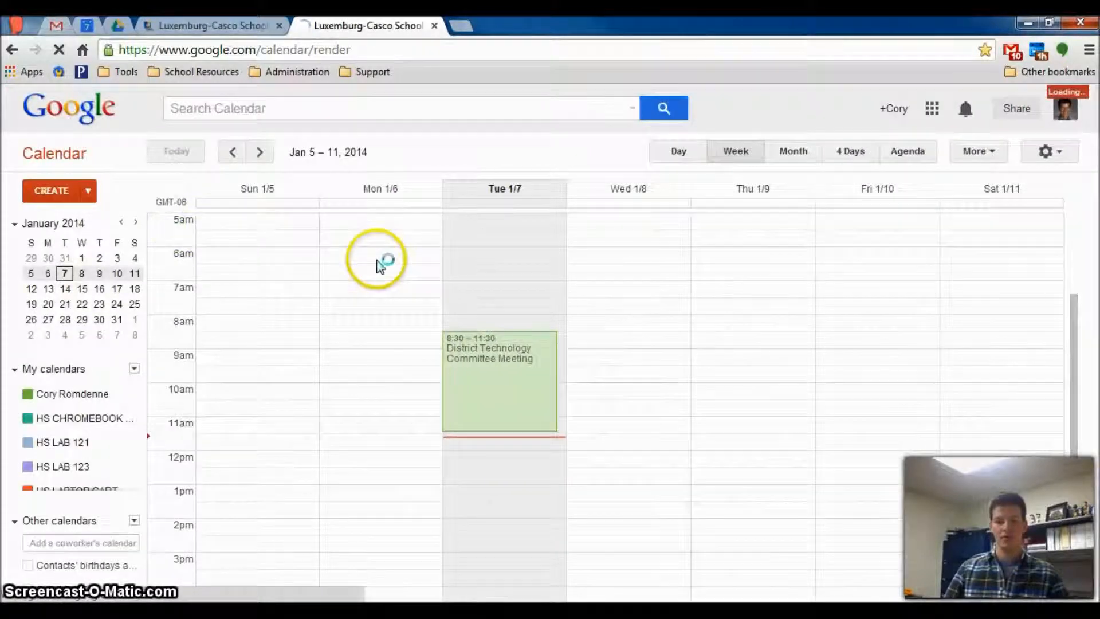
Display only the L-C High School calendar and switch it to the month view.
scroll(994, 344, "down", 1)
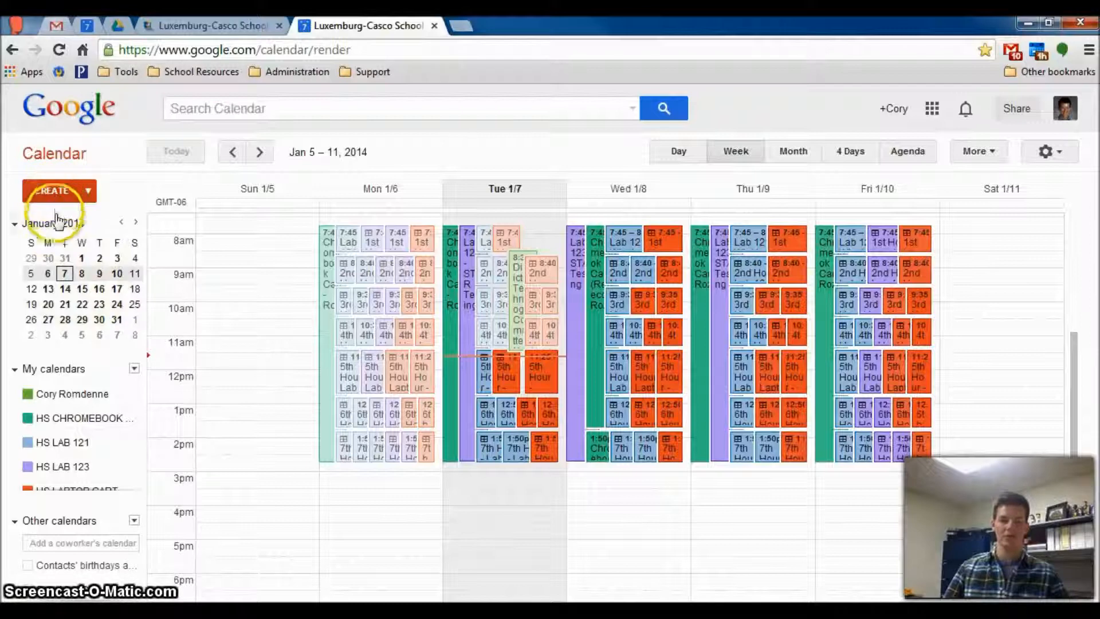
mouse_move(137, 408)
left_mouse_down()
mouse_move(135, 462)
mouse_move(139, 408)
mouse_move(135, 422)
left_mouse_up()
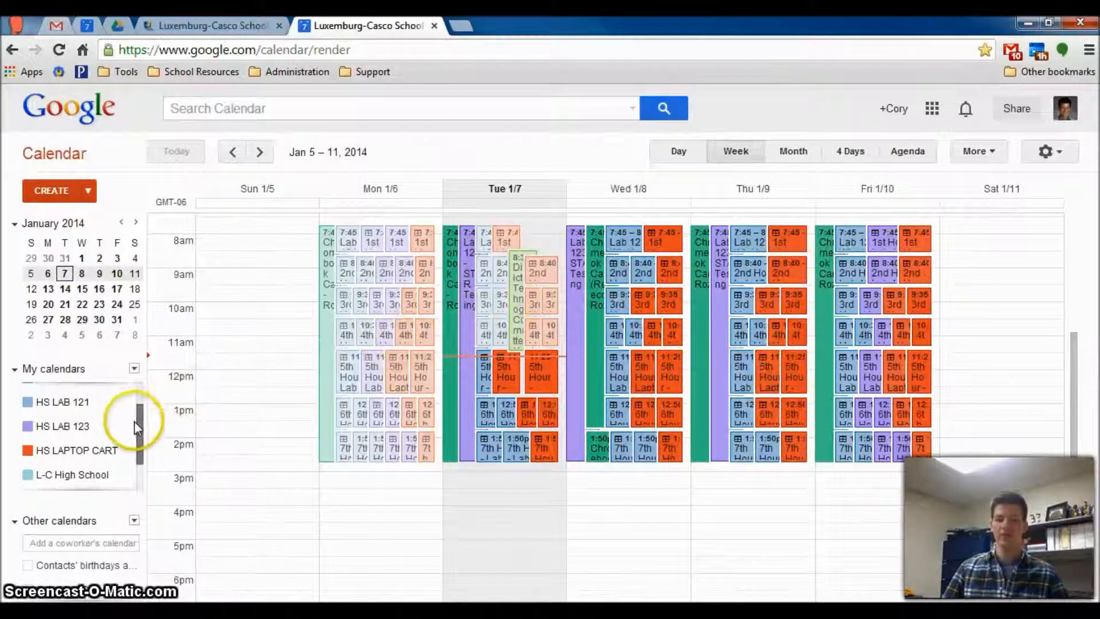
left_click_drag(140, 422, 142, 444)
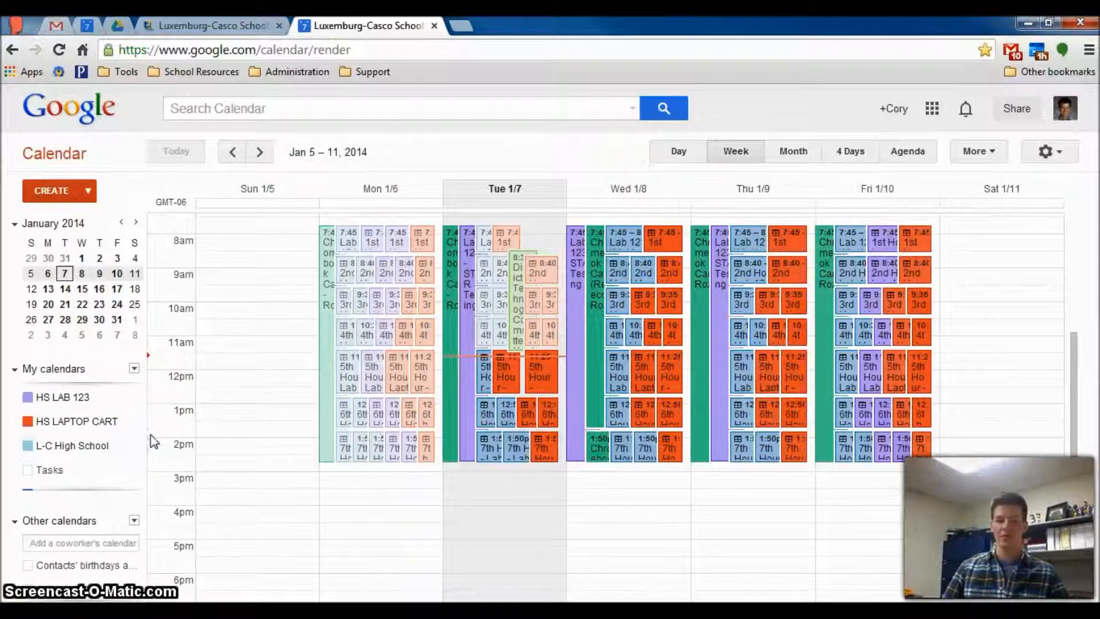
left_click(123, 446)
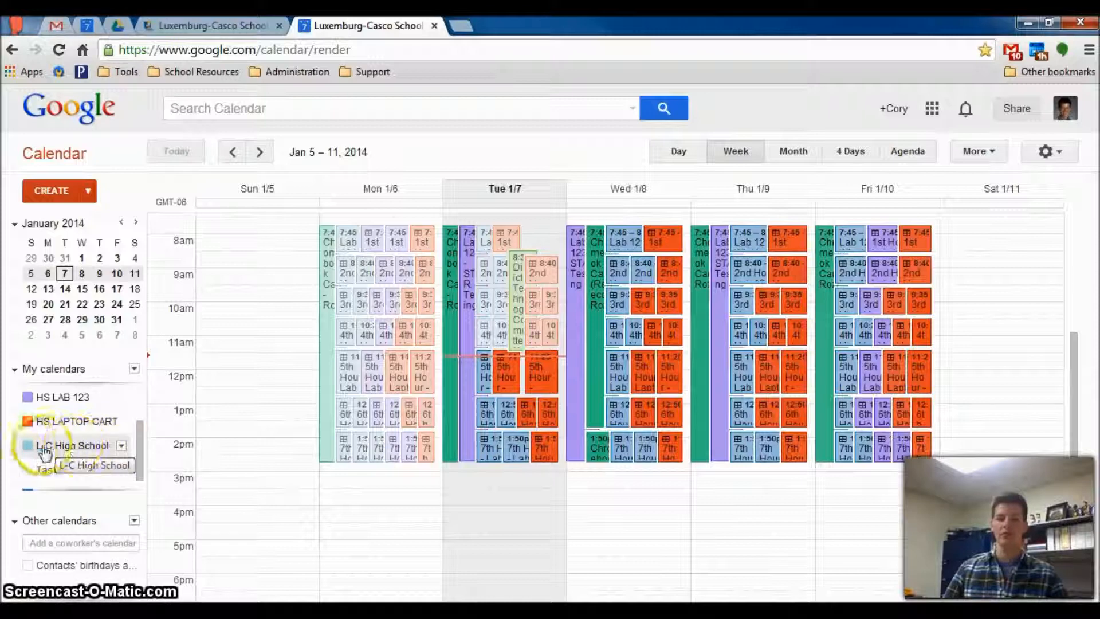
left_click(121, 446)
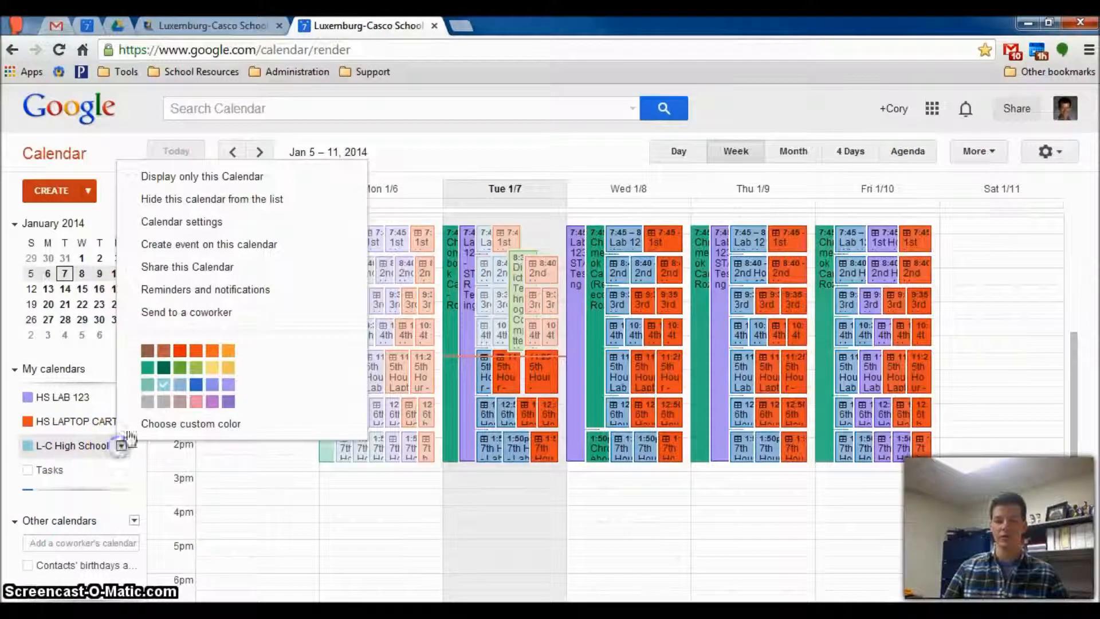
left_click(215, 177)
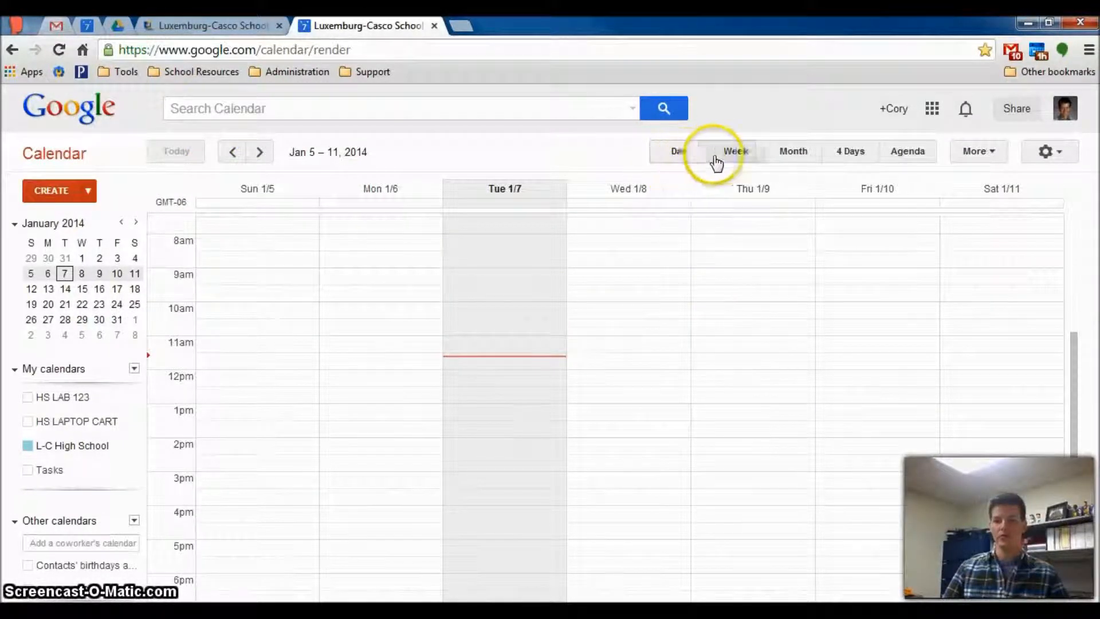
left_click(792, 160)
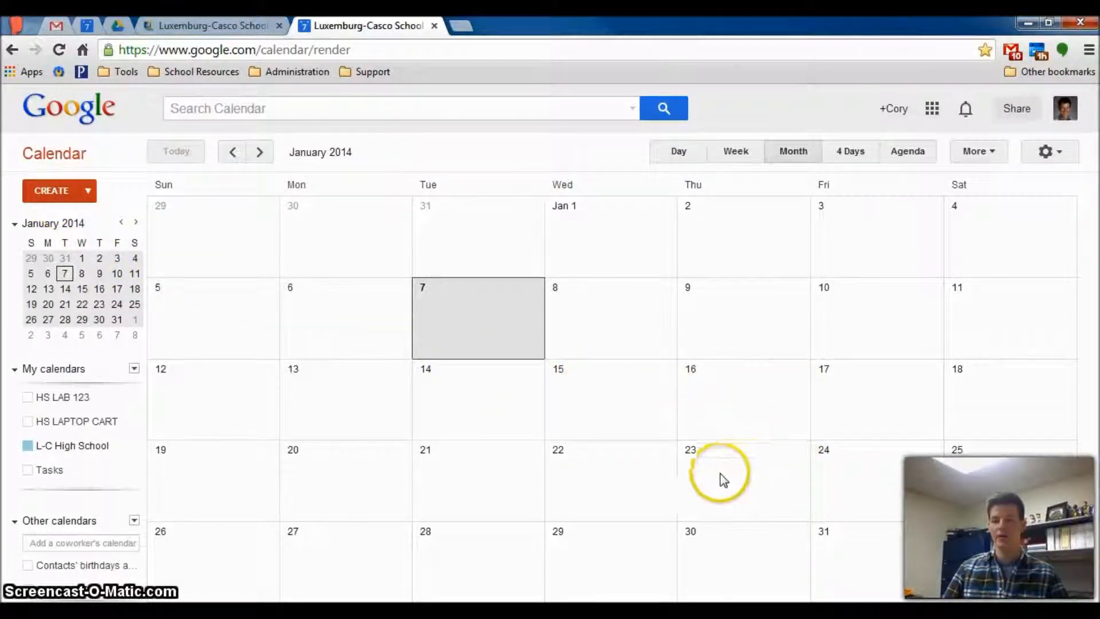
Start a detailed event on Wednesday, January 8, title it "Test Event" and turn off its all-day setting.
left_click(609, 308)
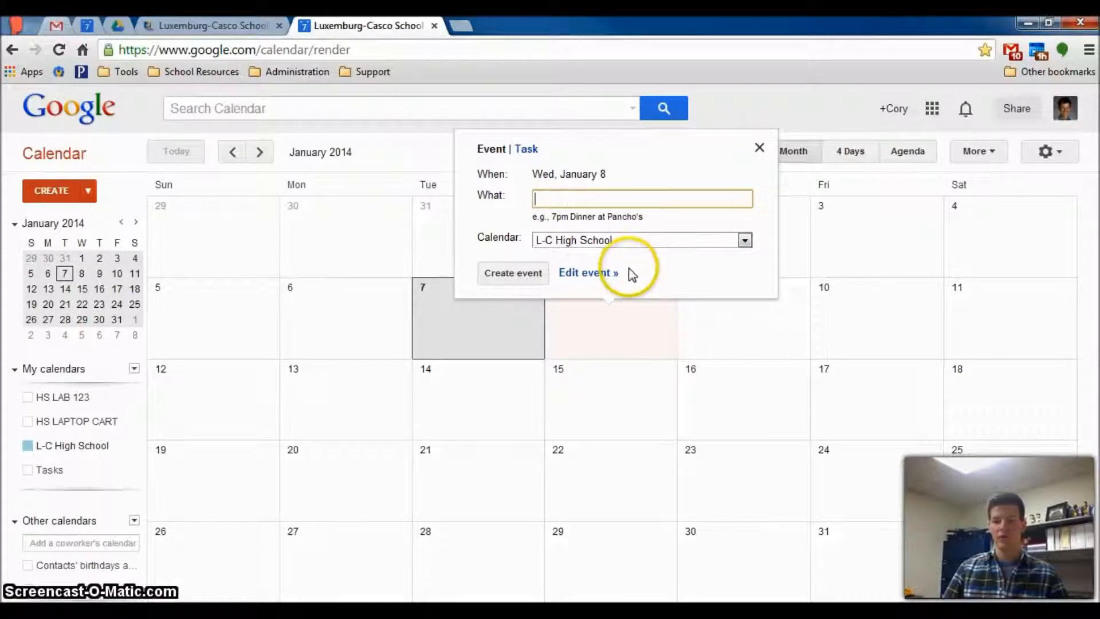
left_click(586, 273)
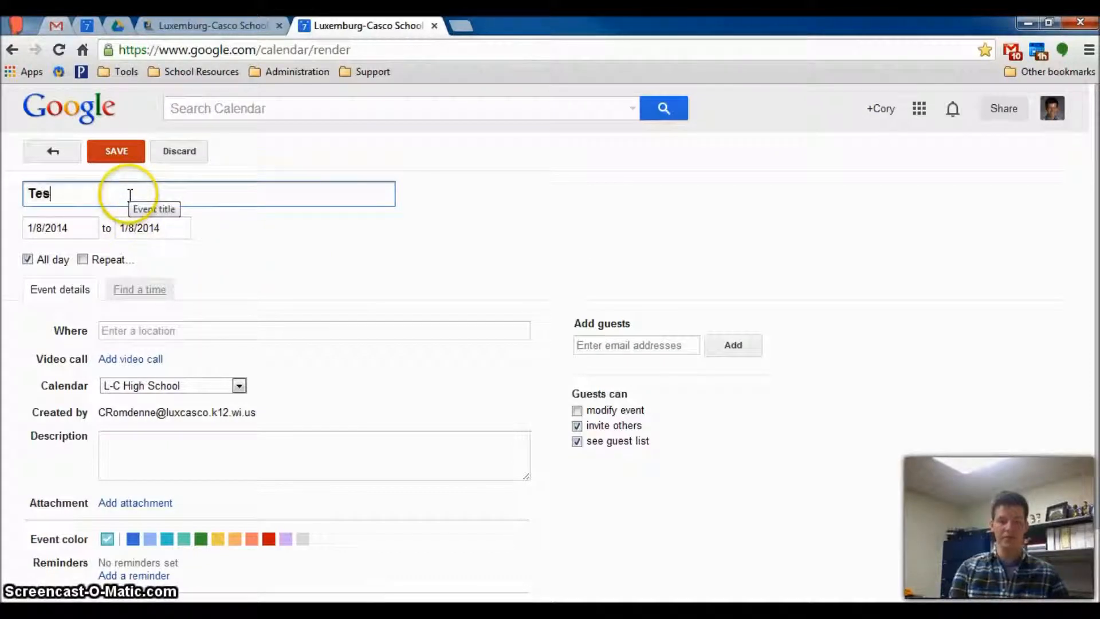
type("Test Event")
left_click(171, 225)
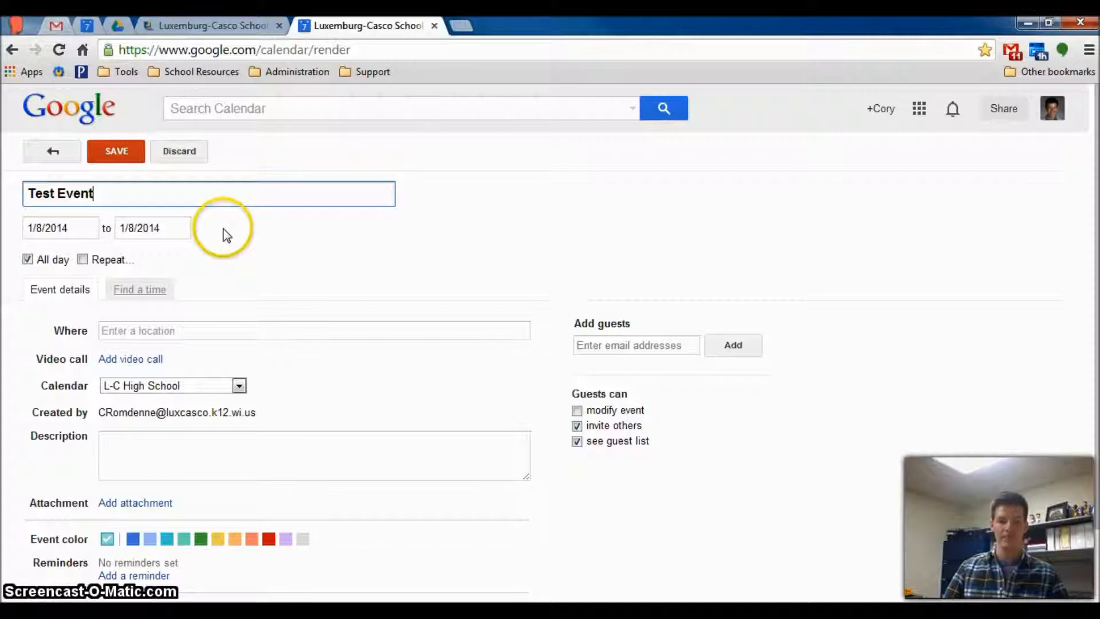
left_click(26, 260)
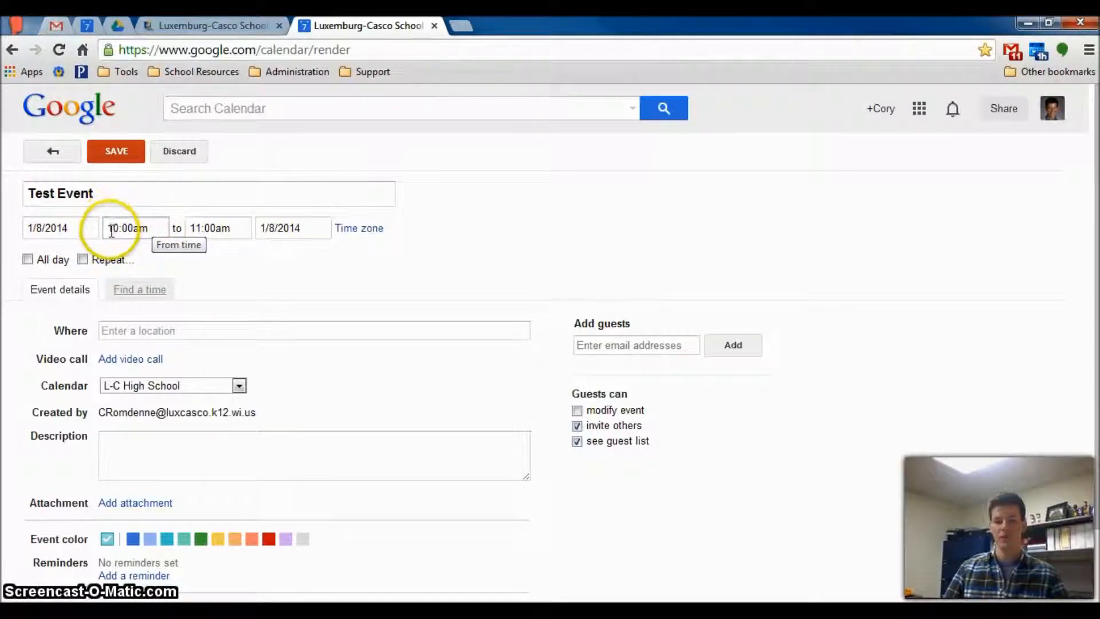
Make the event repeat weekly on Wednesday, ending after 3 occurrences.
left_click(83, 260)
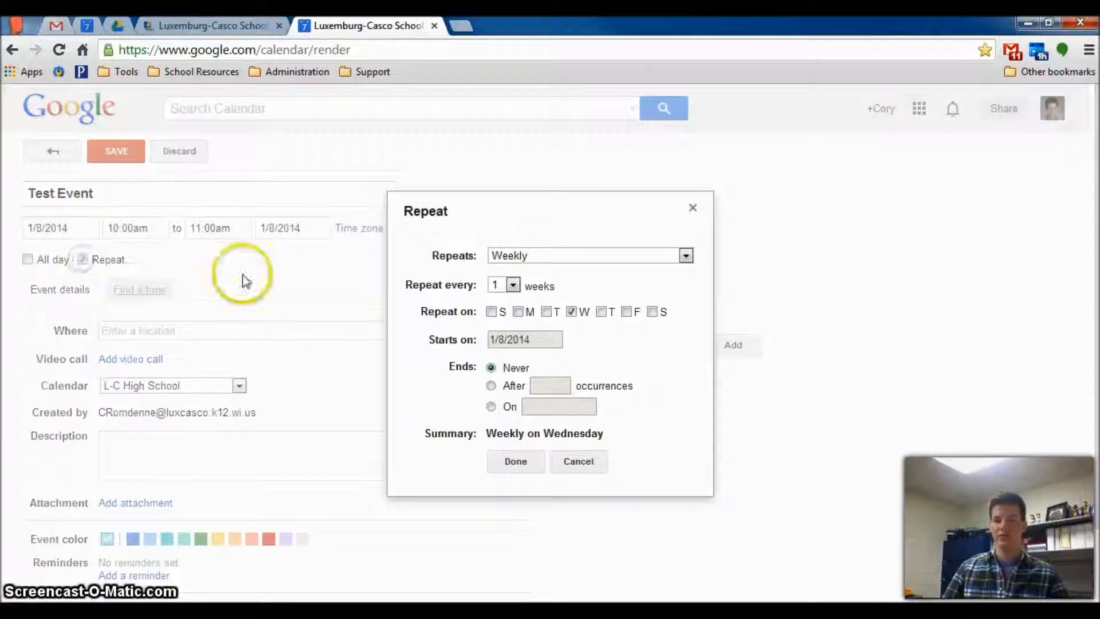
left_click(627, 257)
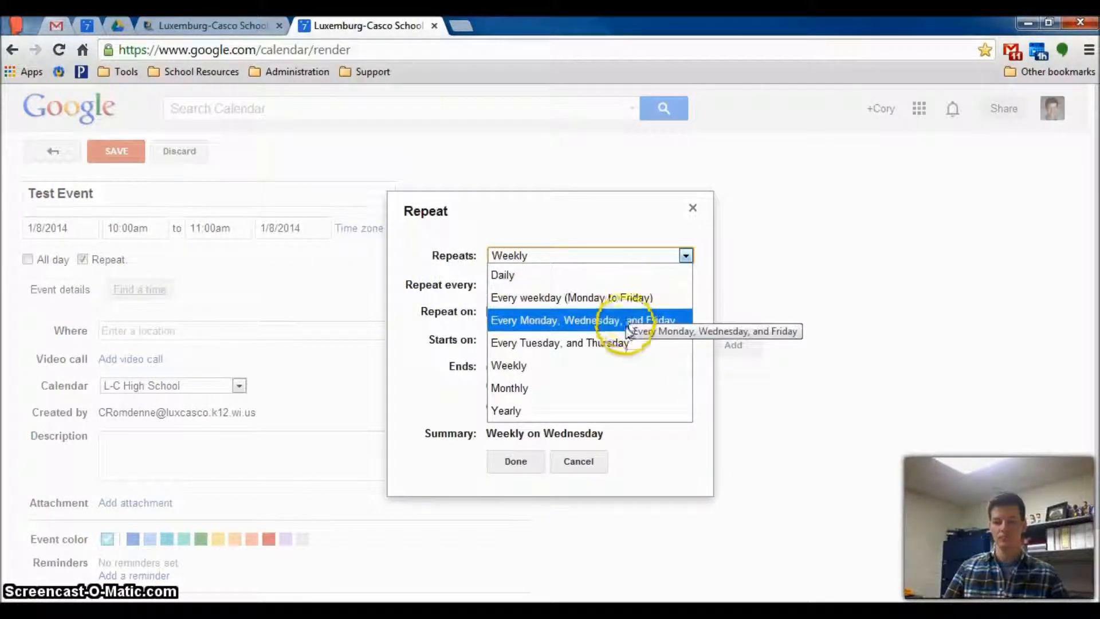
left_click(590, 370)
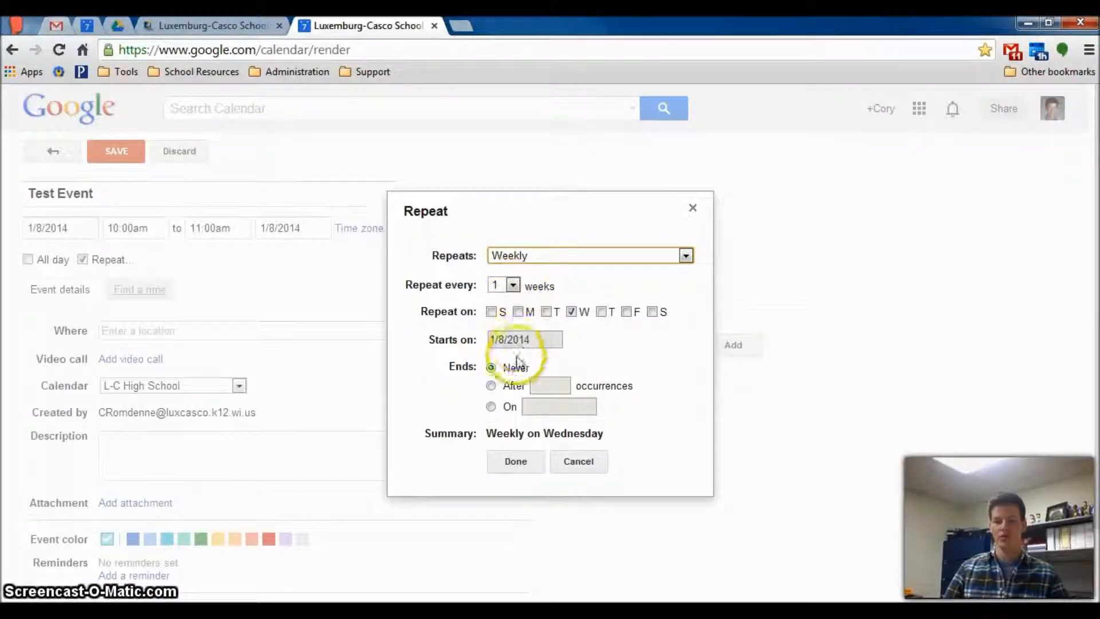
left_click(491, 385)
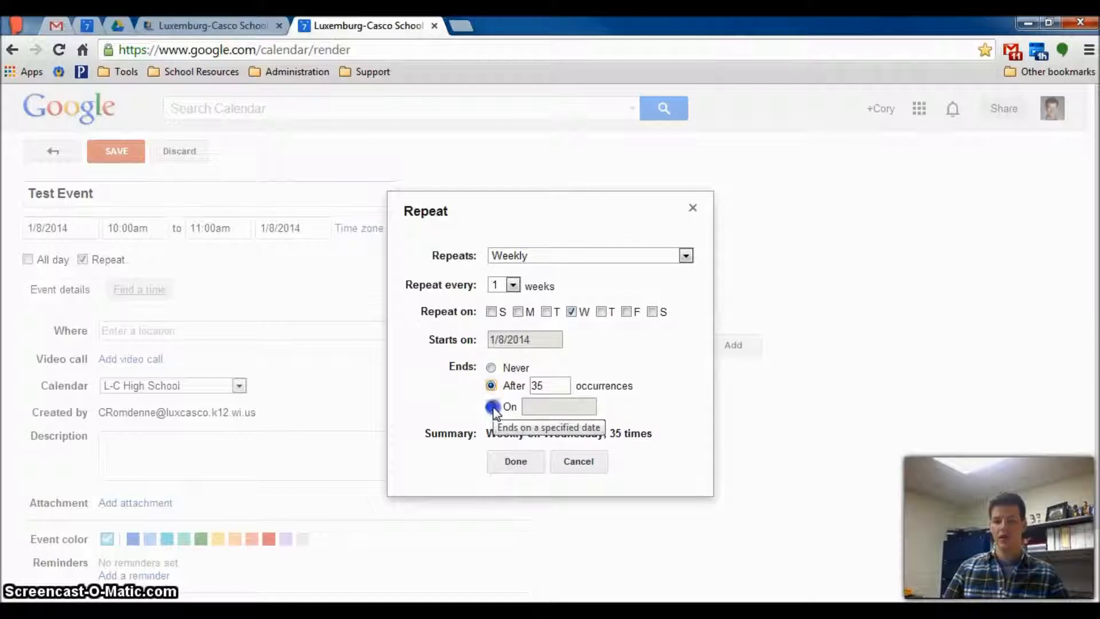
left_click(491, 406)
left_click(541, 406)
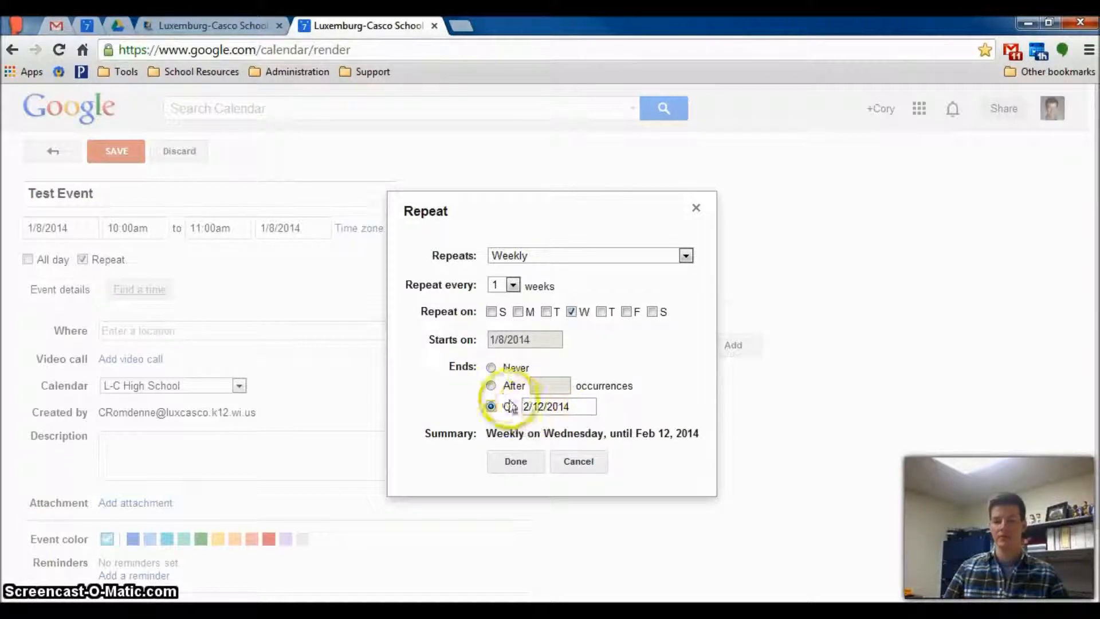
left_click(491, 386)
double_click(554, 386)
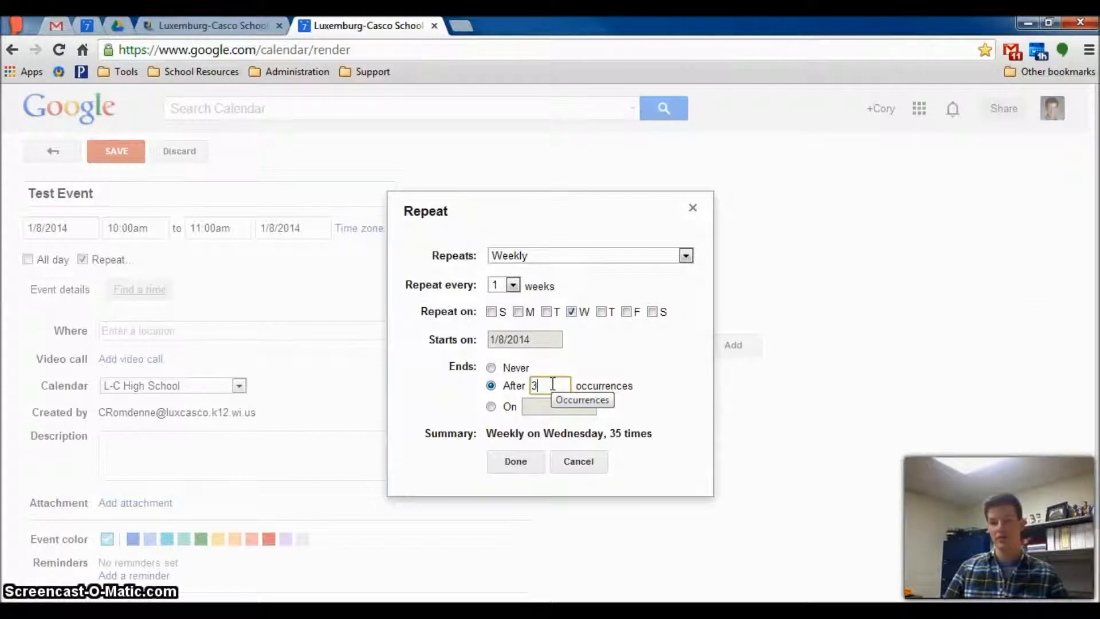
left_click(515, 462)
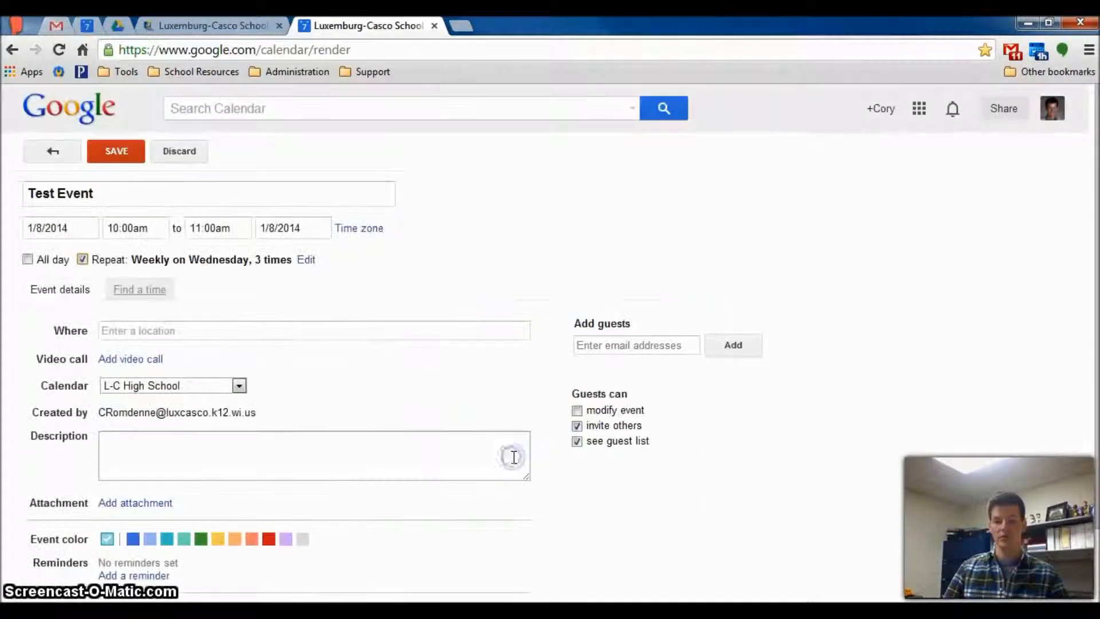
Set the event location to the suggested Luxemburg-Casco High School.
left_click(214, 331)
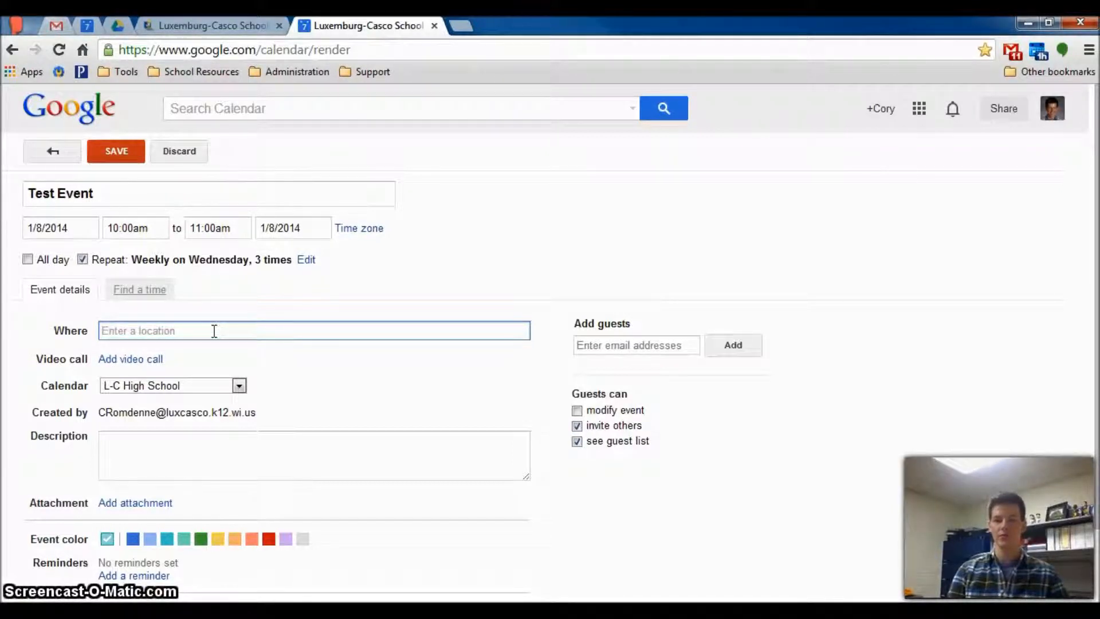
type("xemburg")
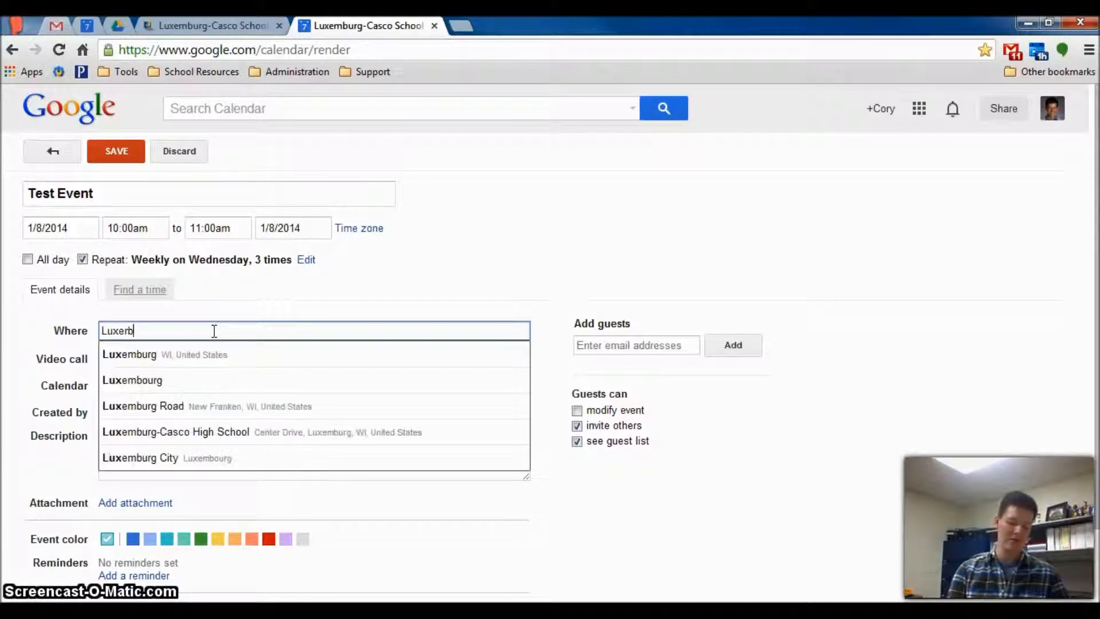
key("Down")
key("Down")
key("Down")
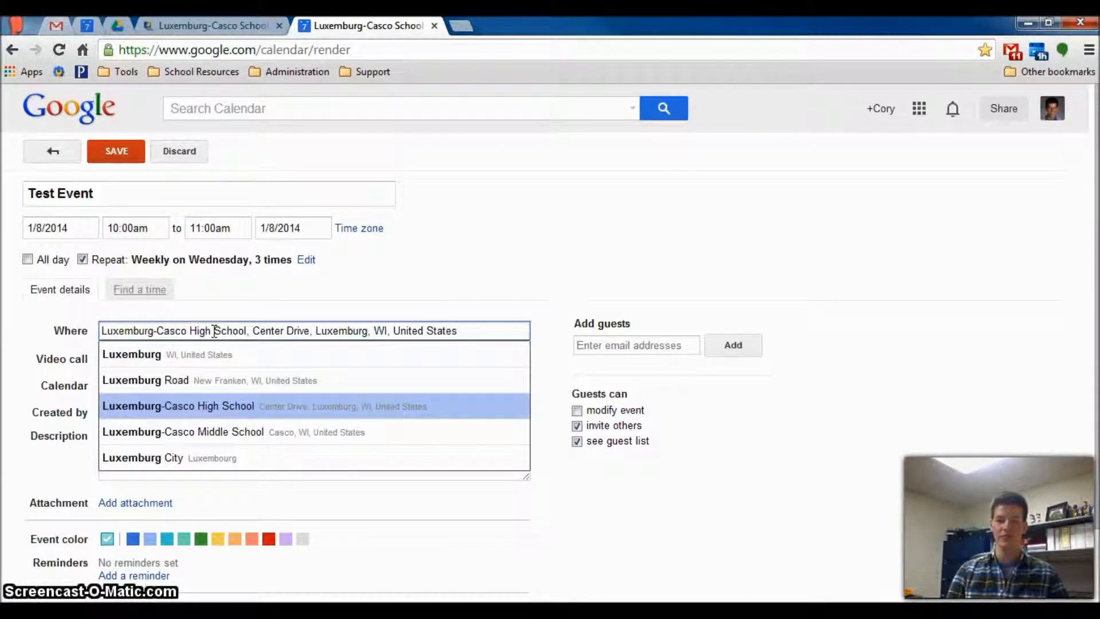
key("Return")
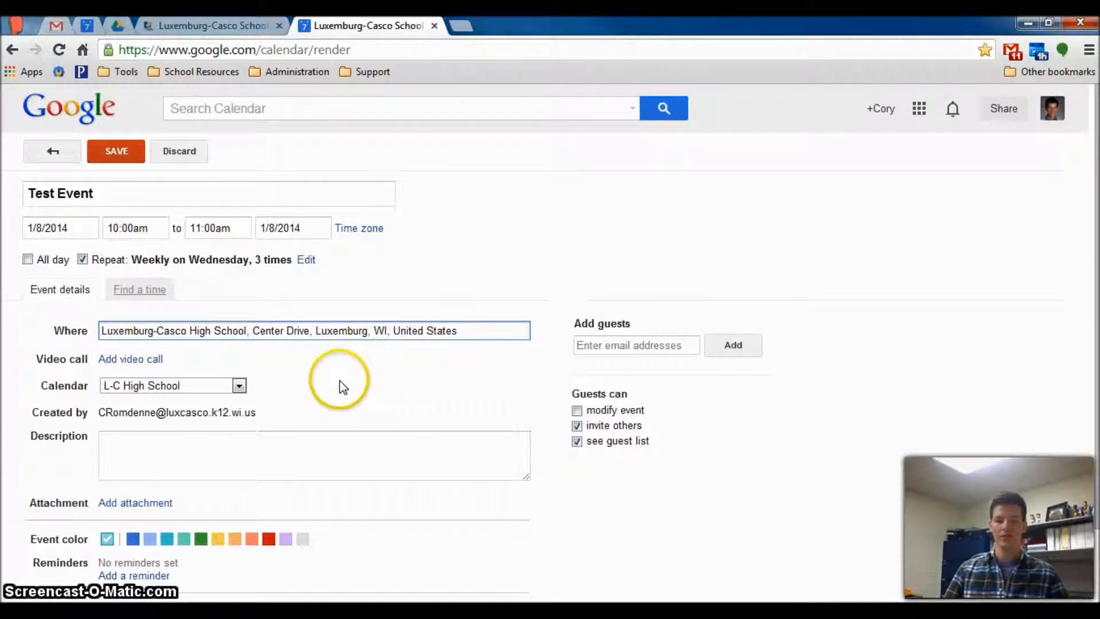
Assign the Test Event to the L-C High School calendar and save it.
left_click(239, 387)
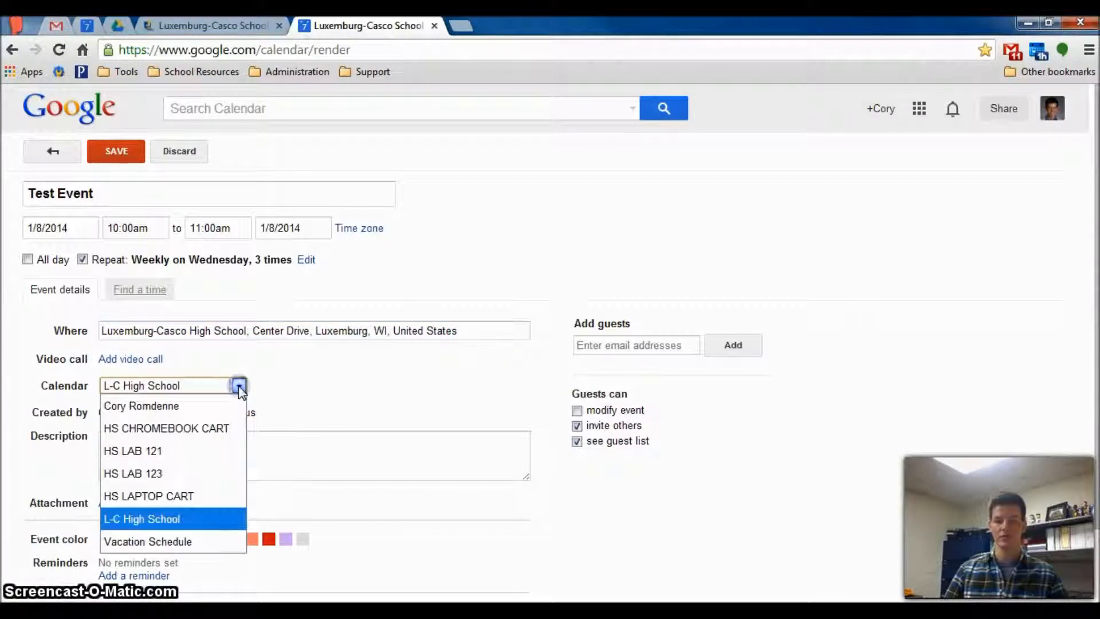
left_click(215, 519)
left_click(127, 155)
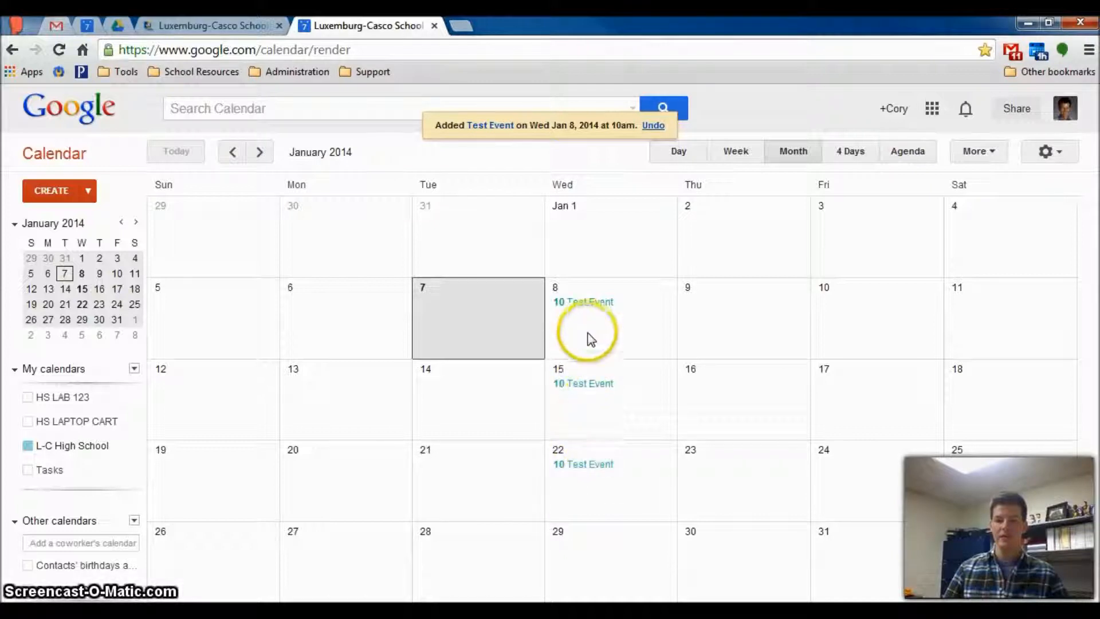
Delete only the January 8 instance of the recurring Test Event, keeping the rest of the series.
left_click(588, 306)
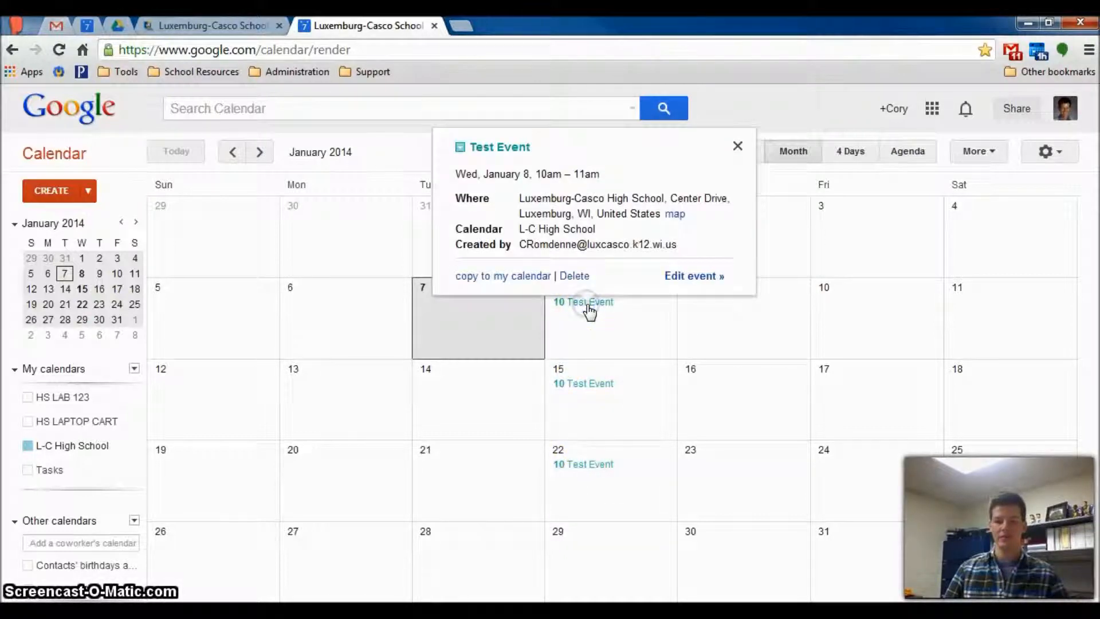
left_click(573, 276)
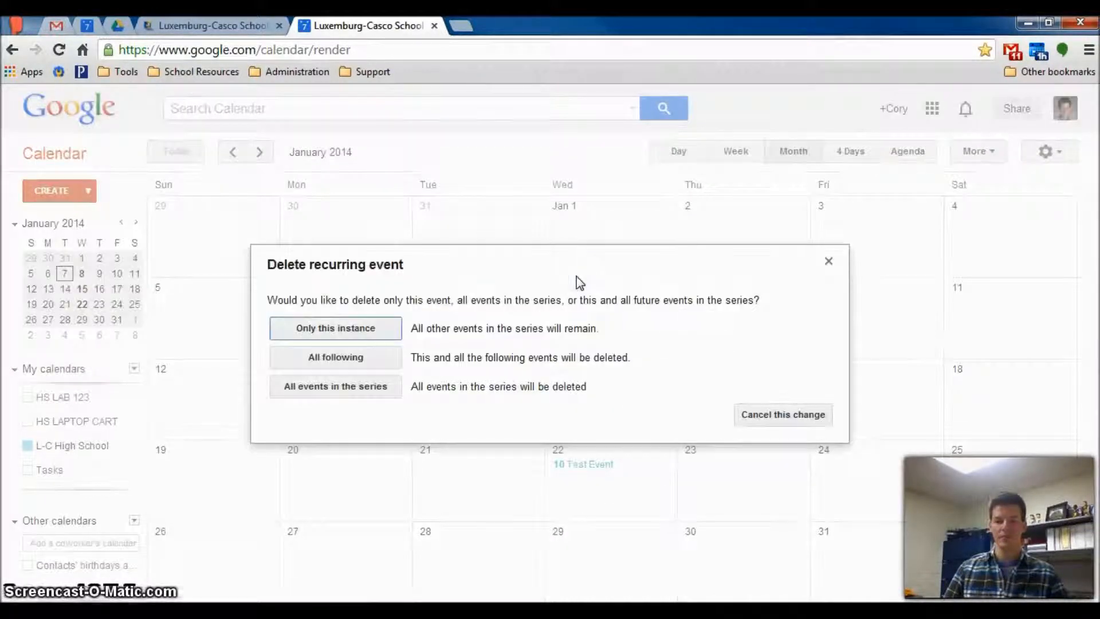
left_click(542, 263)
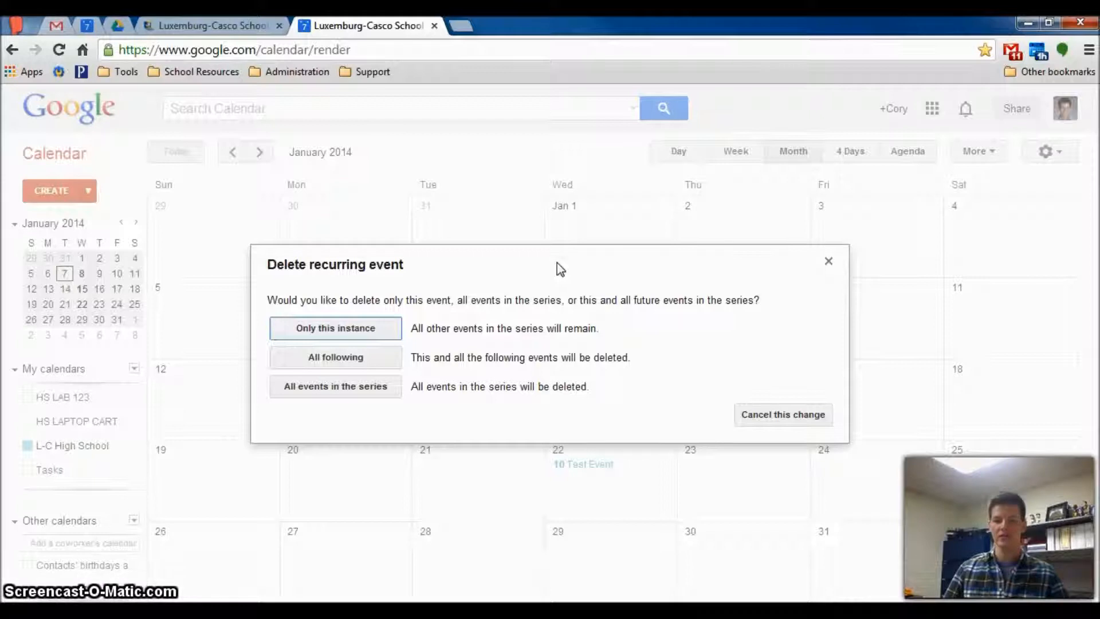
left_click(359, 329)
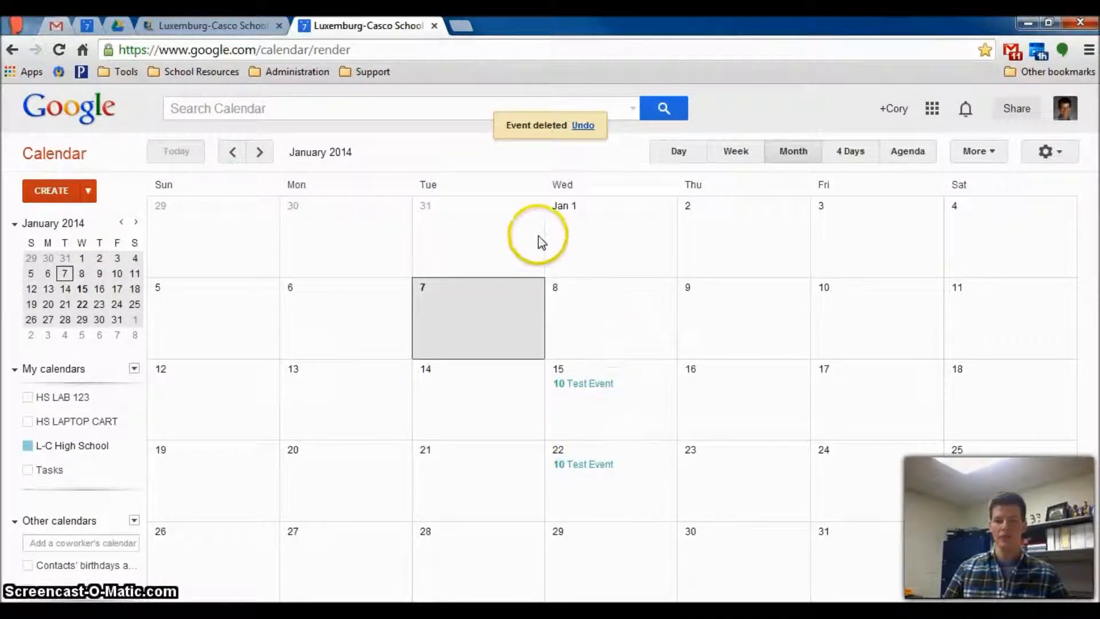
Switch to the Luxemburg-Casco School District website and open its High School Calendars page.
left_click(207, 24)
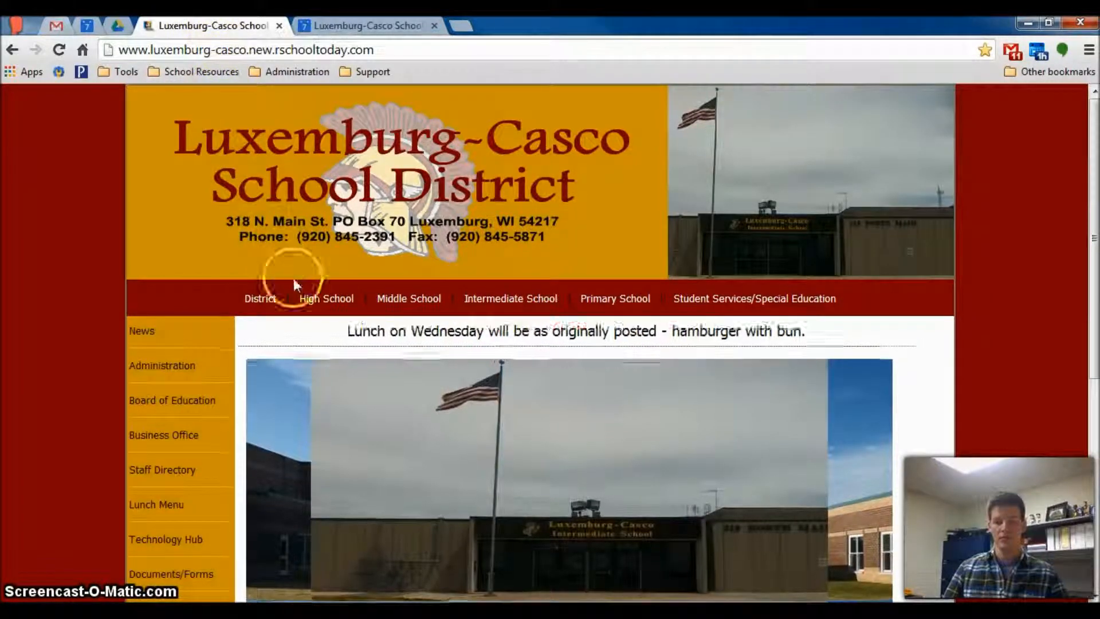
mouse_move(314, 298)
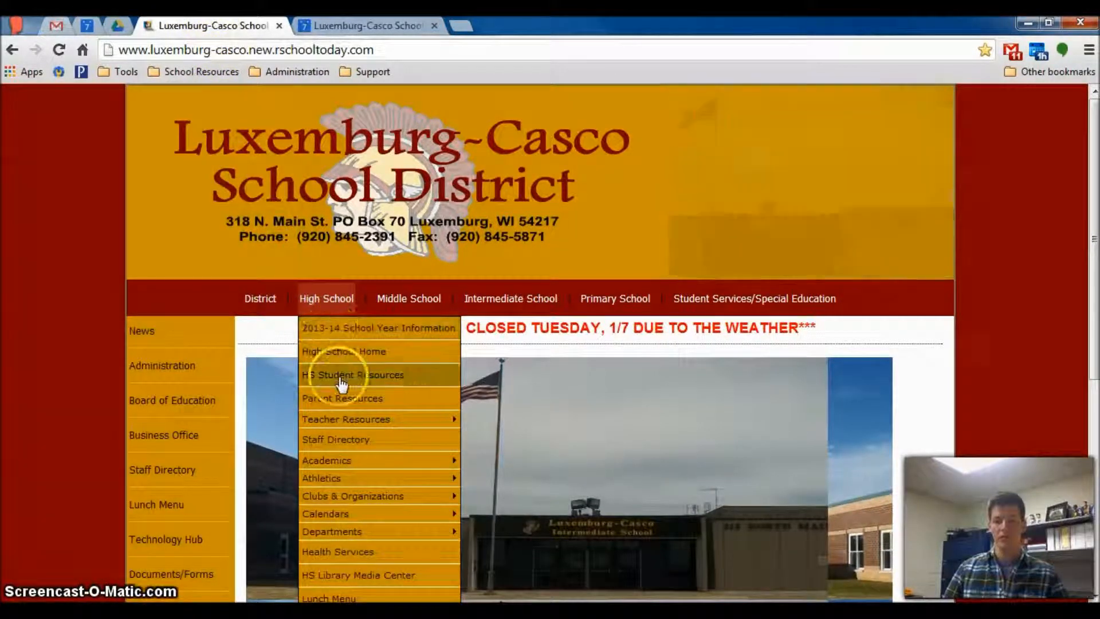
mouse_move(366, 518)
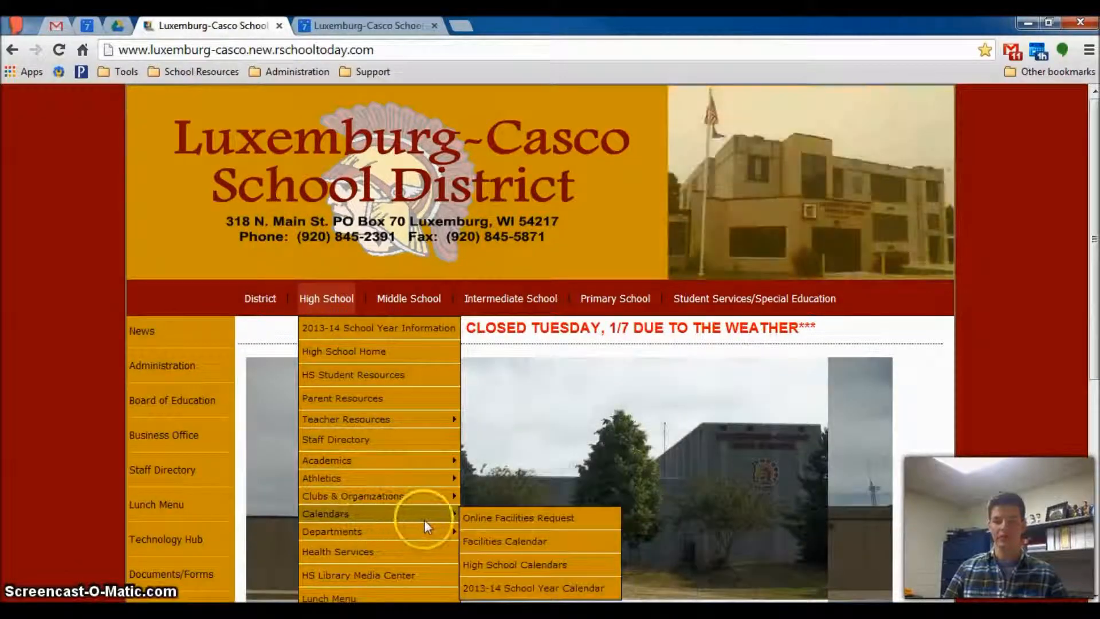
mouse_move(401, 298)
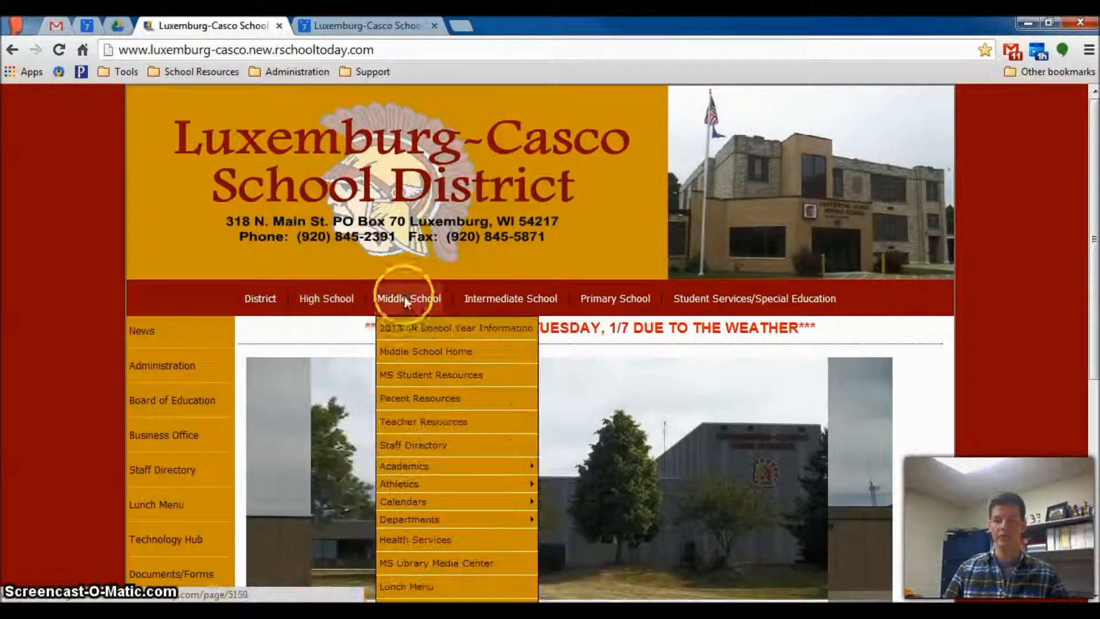
mouse_move(469, 505)
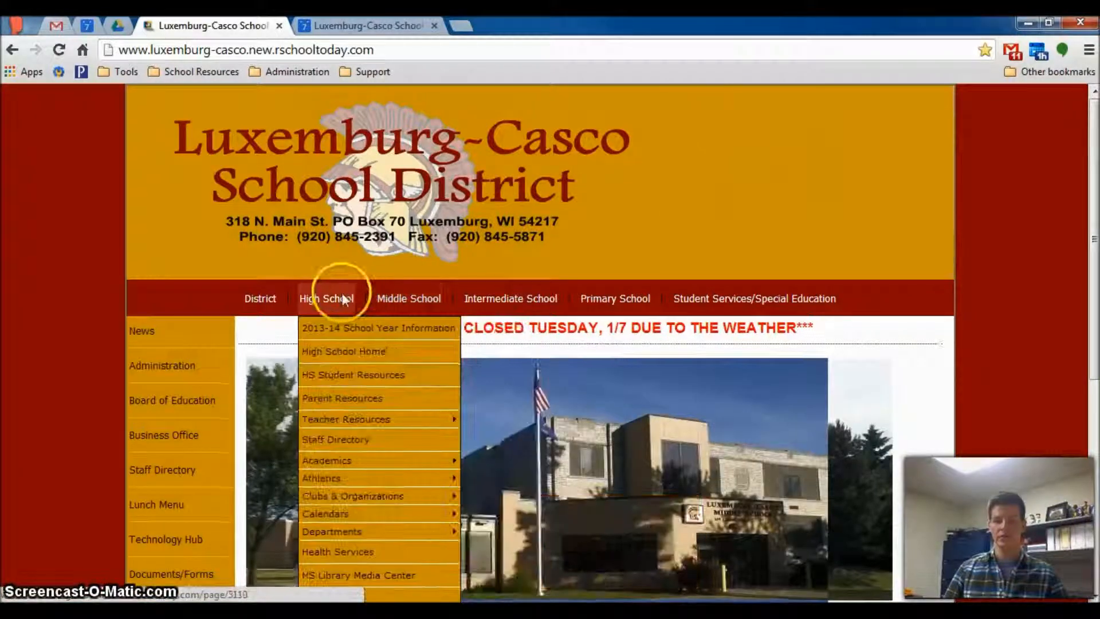
mouse_move(408, 523)
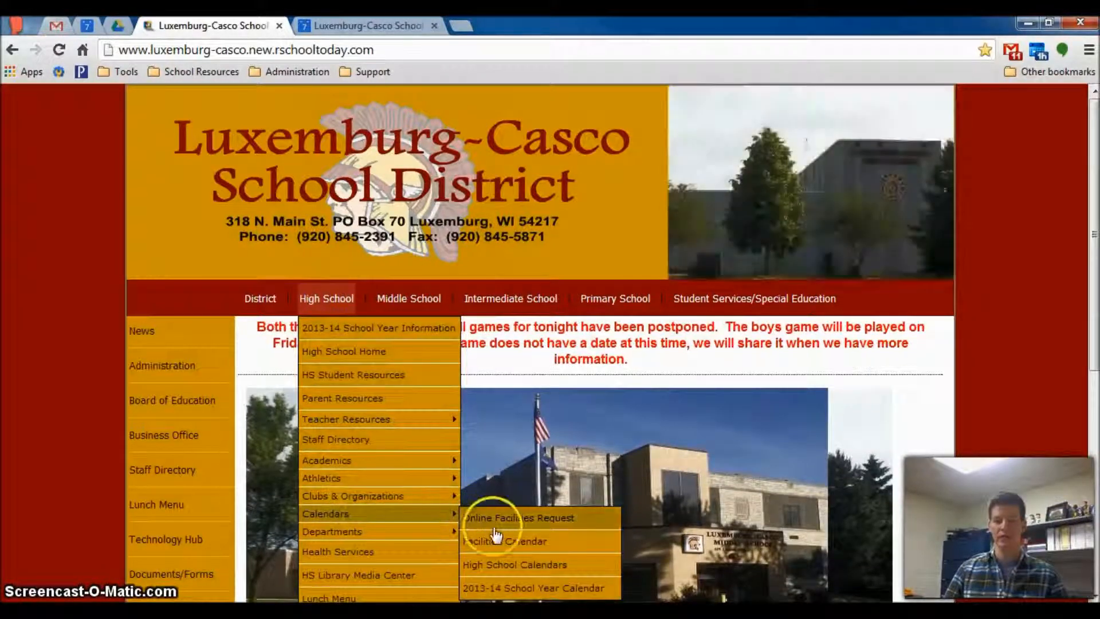
left_click(505, 564)
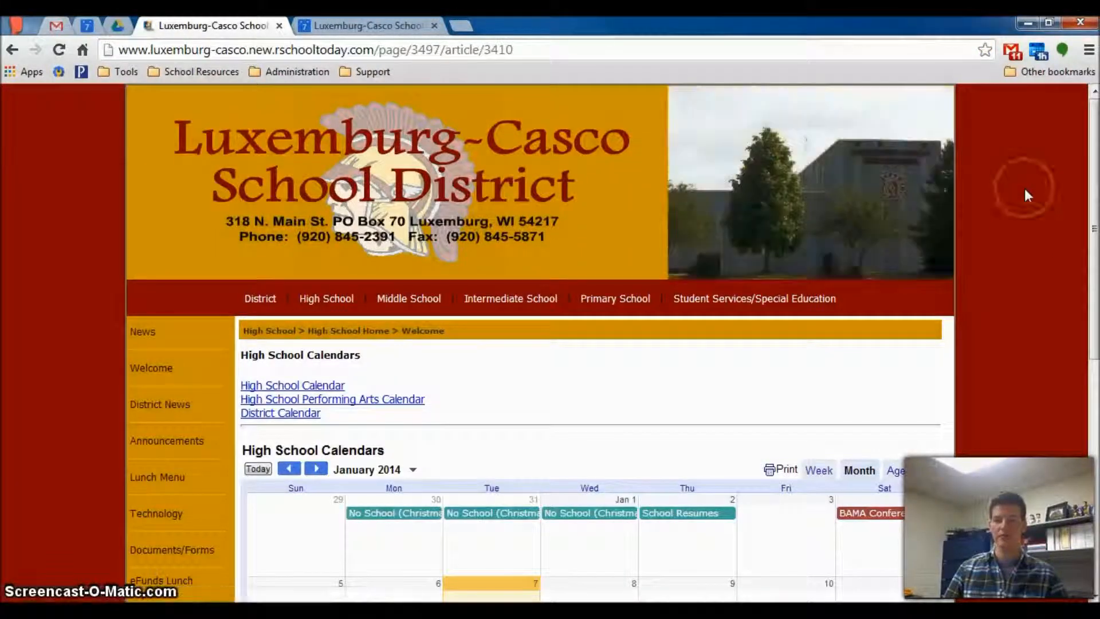
Open the embedded high school calendars in Google Calendar and close the offer to add them without adding any.
scroll(1024, 188, "down", 1)
scroll(1025, 193, "down", 2)
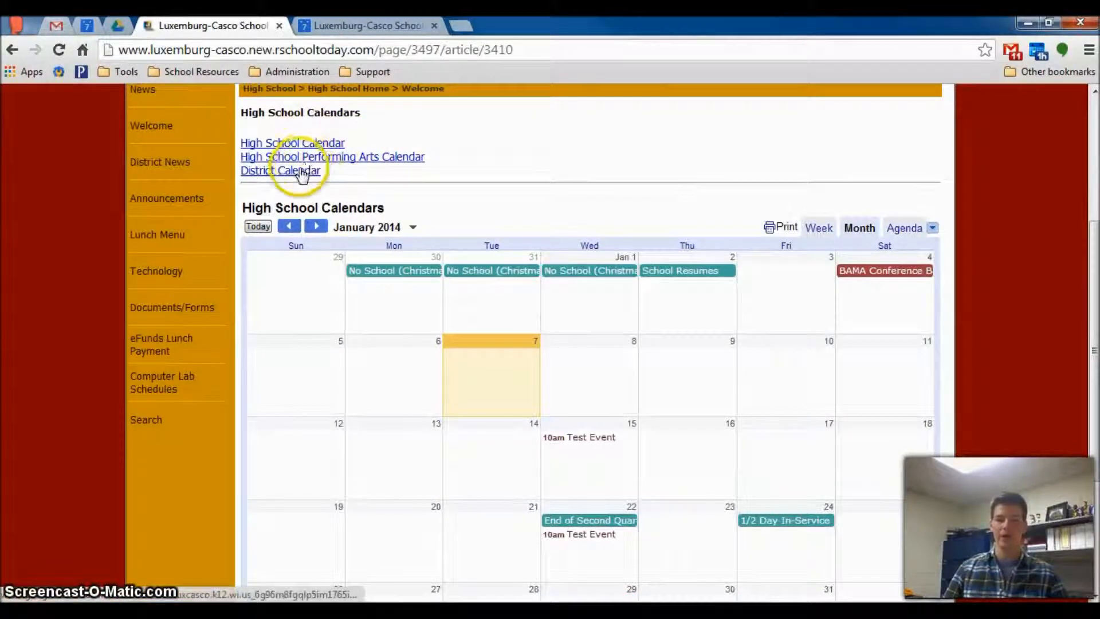
scroll(995, 281, "down", 1)
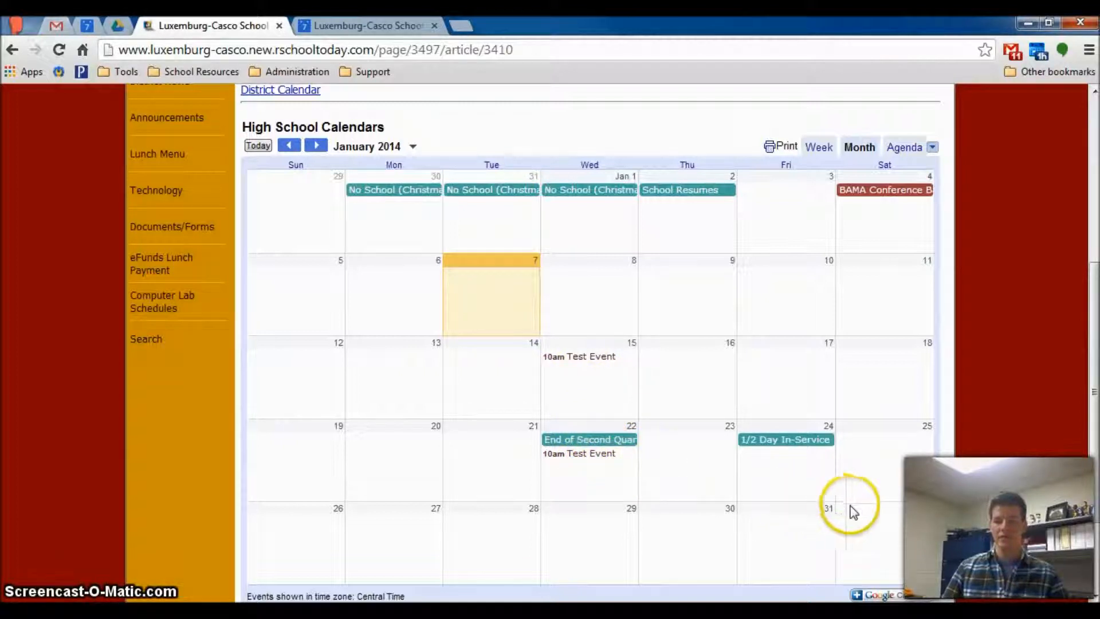
scroll(980, 541, "down", 3)
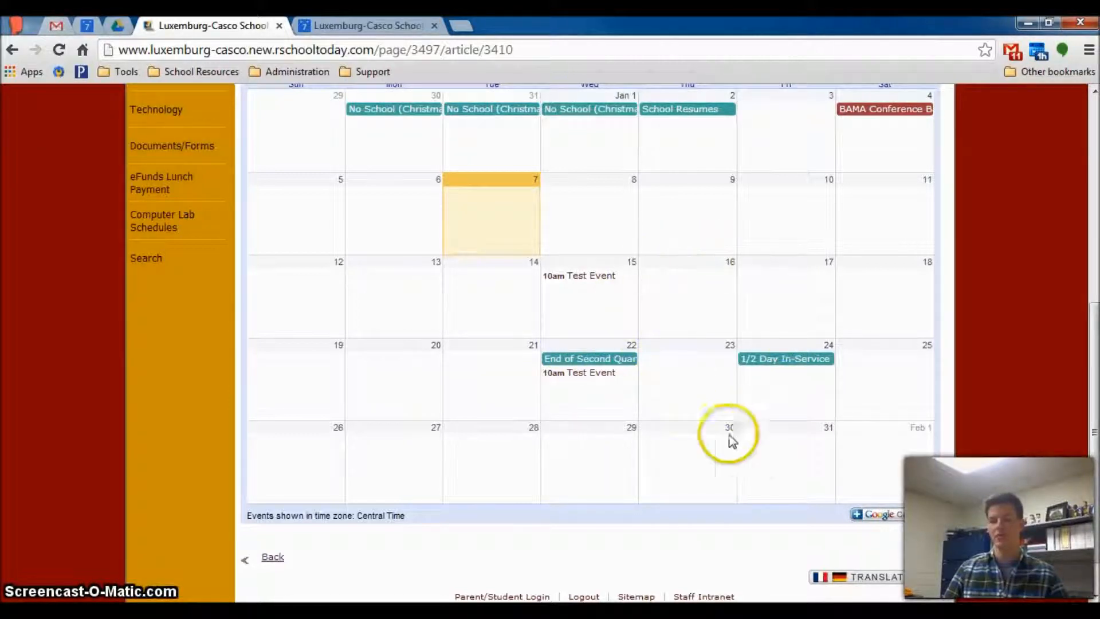
left_click(897, 522)
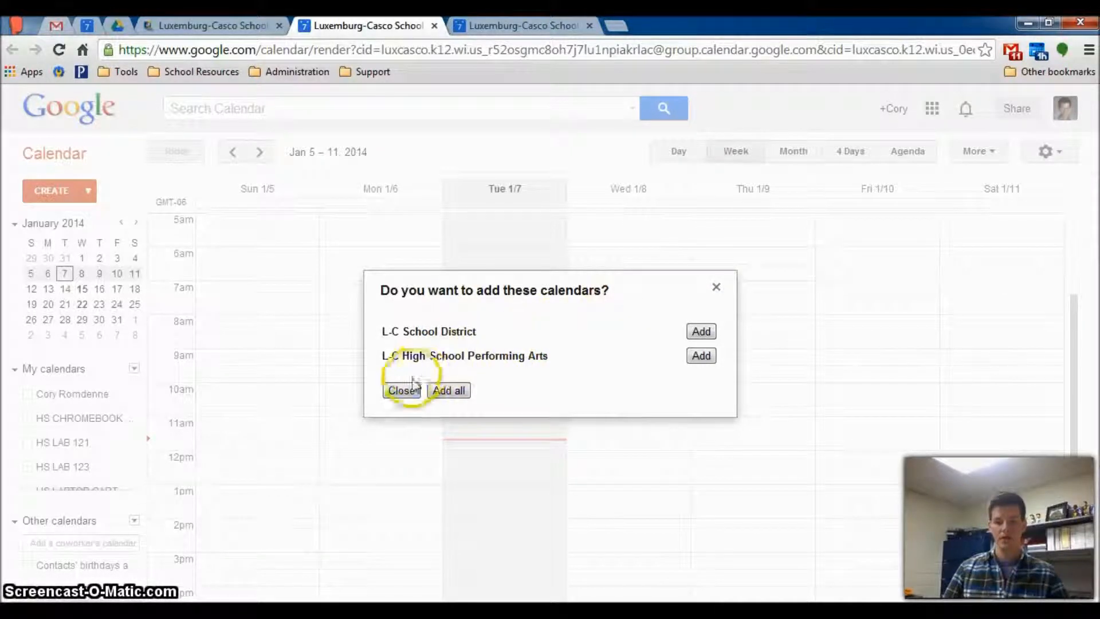
left_click(401, 390)
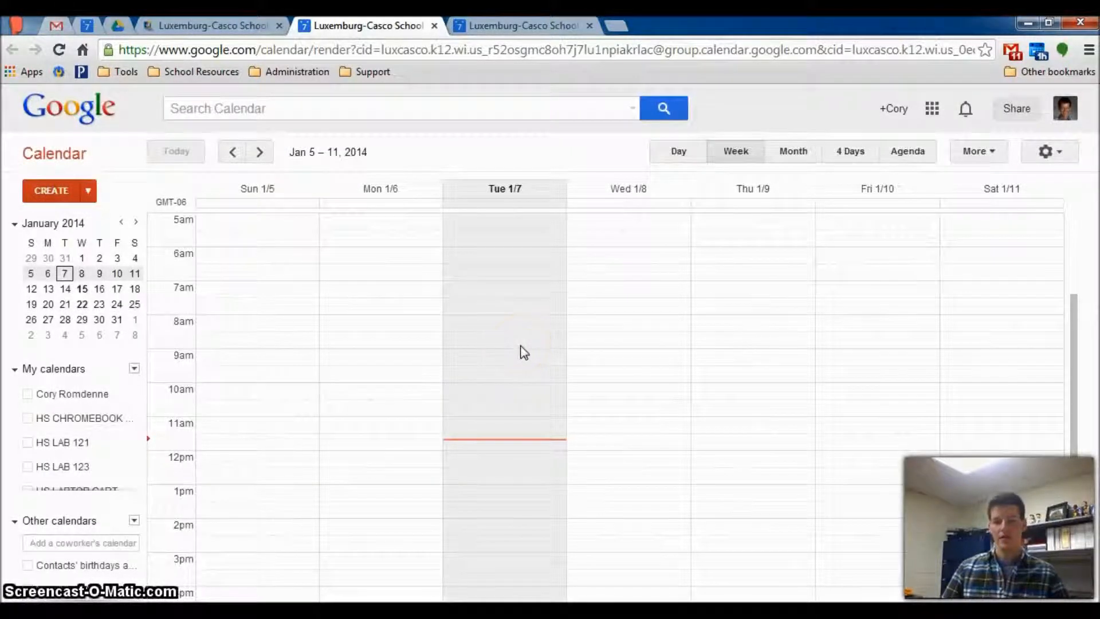